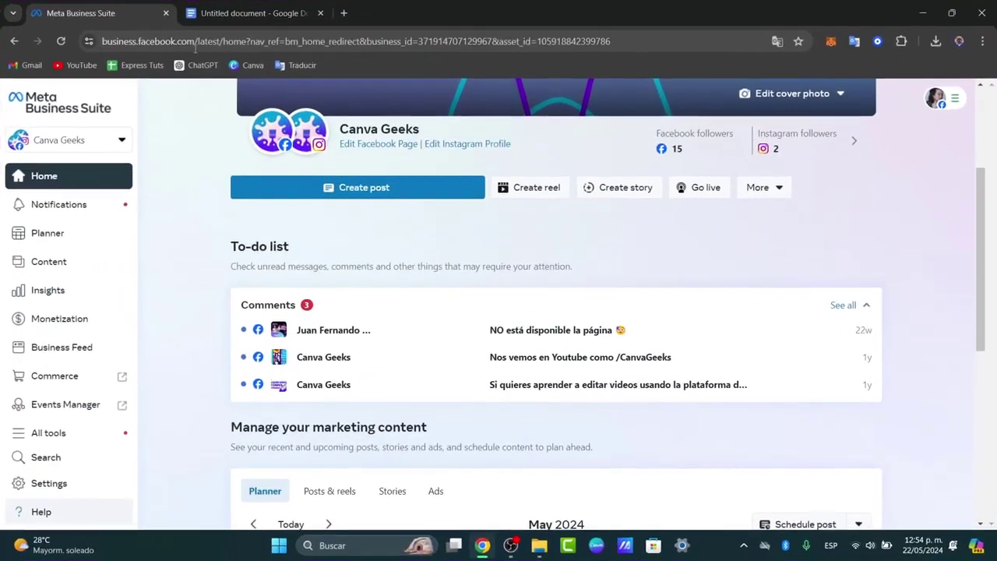
- Switch the business asset from Canva Geeks to Online Media
{"action": "left_click", "coordinate": [154, 166]}
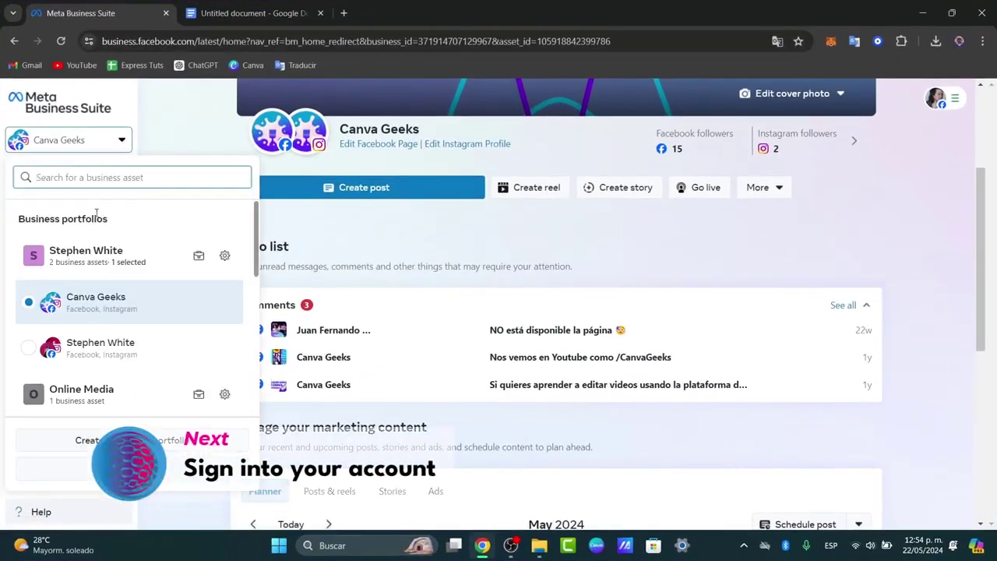
{"action": "left_click_drag", "start_coordinate": [43, 219], "coordinate": [112, 232]}
{"action": "scroll", "coordinate": [175, 337], "scroll_direction": "down", "scroll_amount": 1}
{"action": "scroll", "coordinate": [174, 335], "scroll_direction": "down", "scroll_amount": 2}
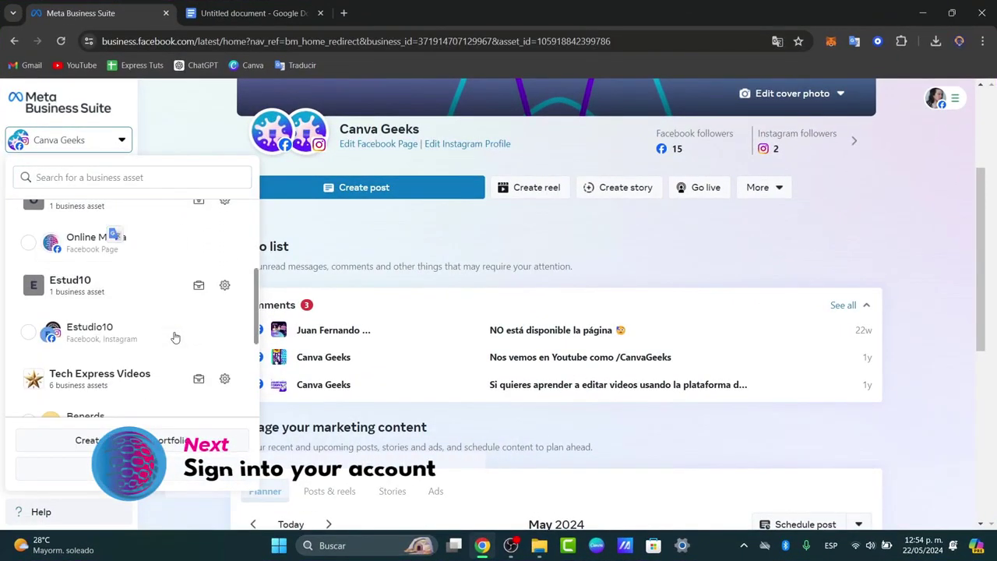
{"action": "scroll", "coordinate": [152, 280], "scroll_direction": "up", "scroll_amount": 1}
{"action": "left_click", "coordinate": [116, 275]}
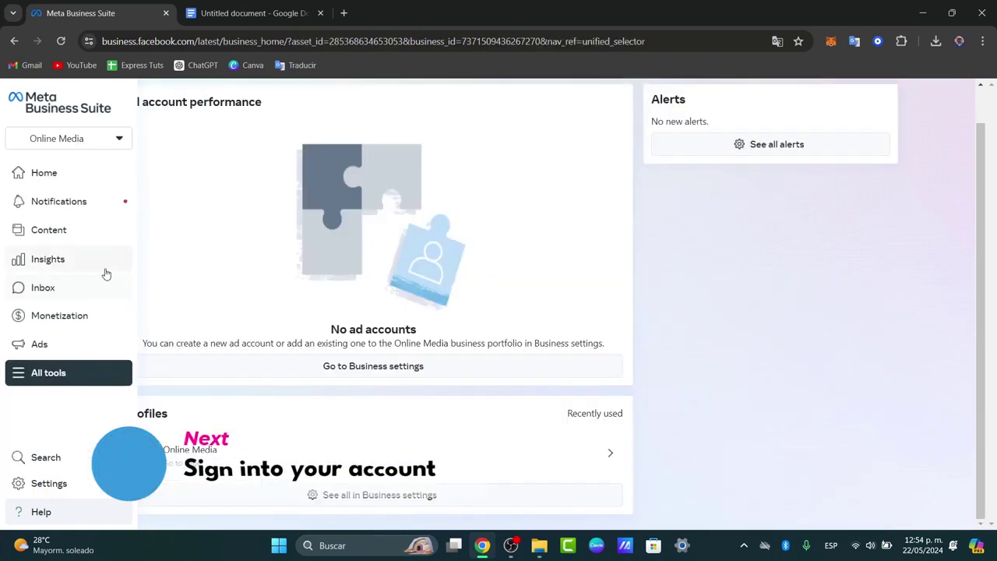
- Browse the business portfolio list and close it without switching
{"action": "left_click", "coordinate": [76, 139]}
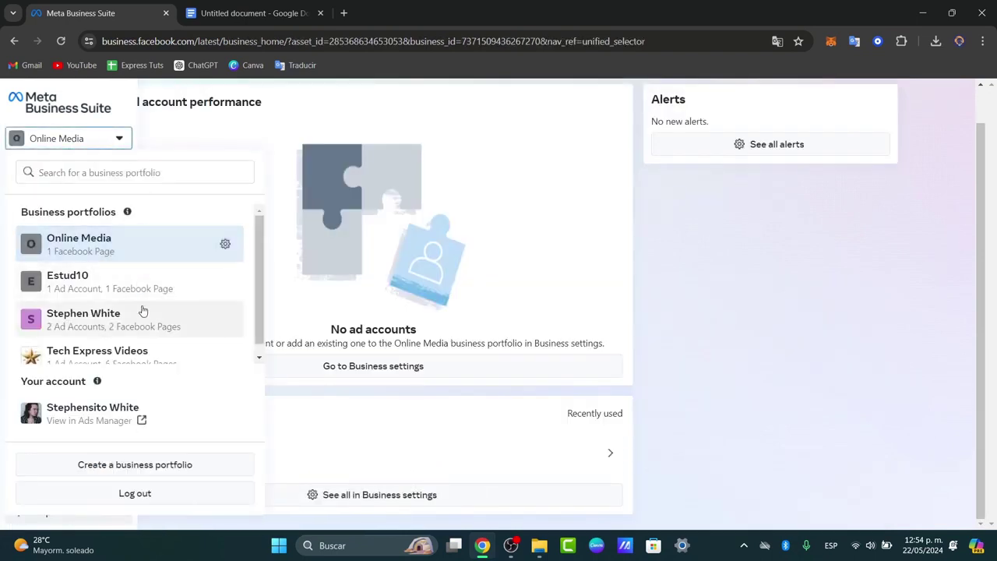
{"action": "scroll", "coordinate": [142, 313], "scroll_direction": "down", "scroll_amount": 1}
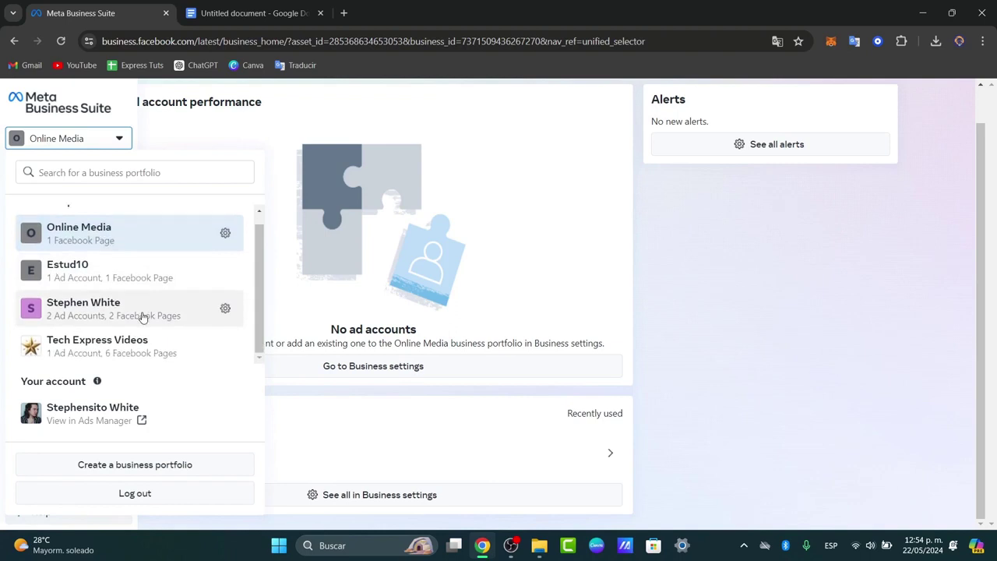
{"action": "scroll", "coordinate": [187, 315], "scroll_direction": "up", "scroll_amount": 1}
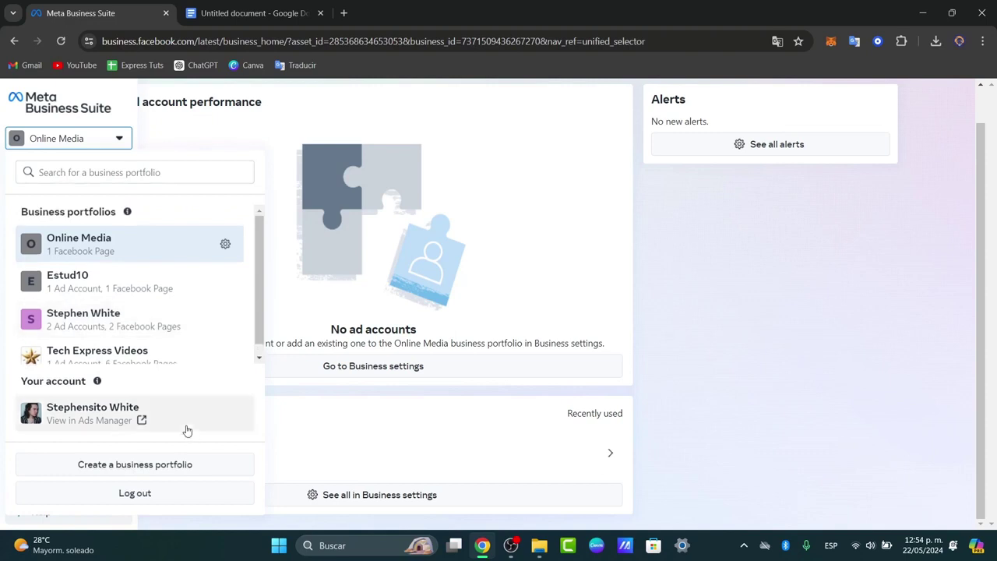
{"action": "left_click", "coordinate": [701, 329]}
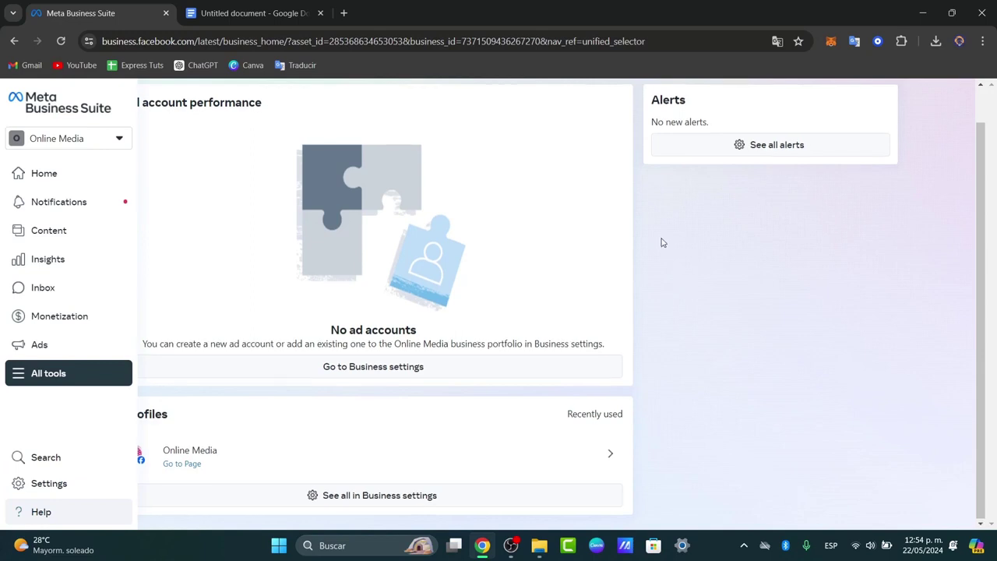
{"action": "scroll", "coordinate": [662, 243], "scroll_direction": "up", "scroll_amount": 1}
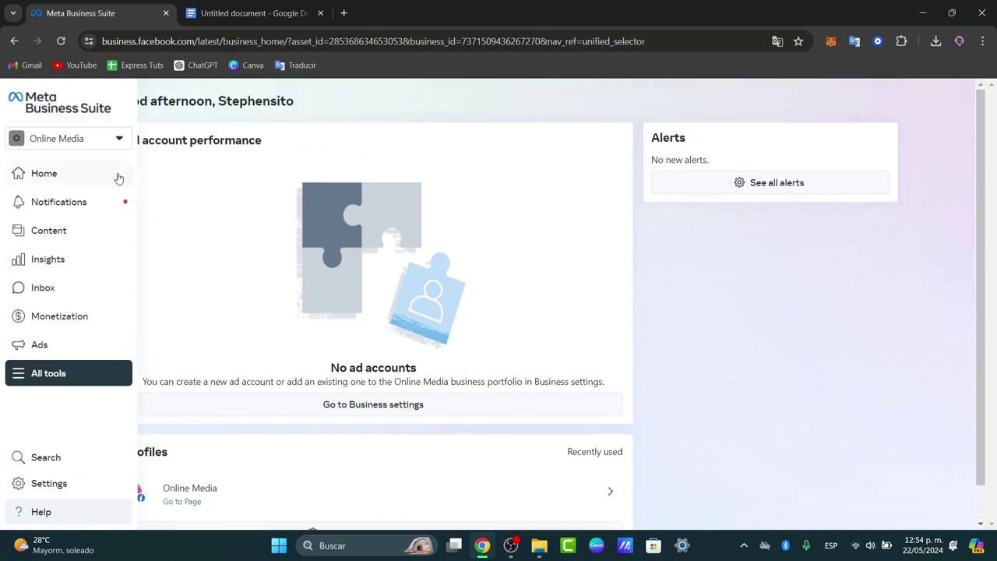
{"action": "left_click", "coordinate": [92, 142]}
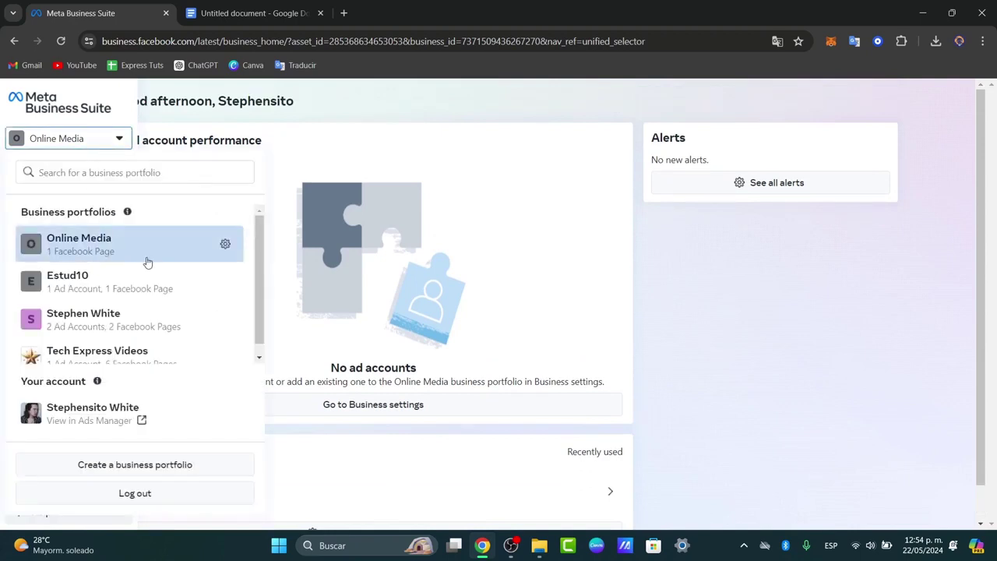
{"action": "left_click", "coordinate": [837, 333]}
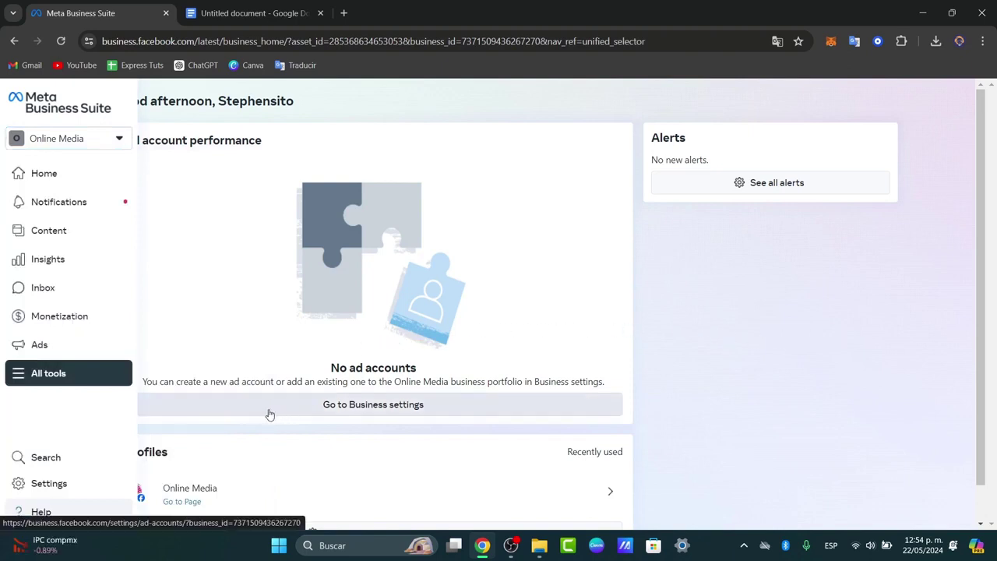
- Open Online Media's Business settings at the Pages list, closing the unused Docs tab
{"action": "left_click", "coordinate": [341, 414]}
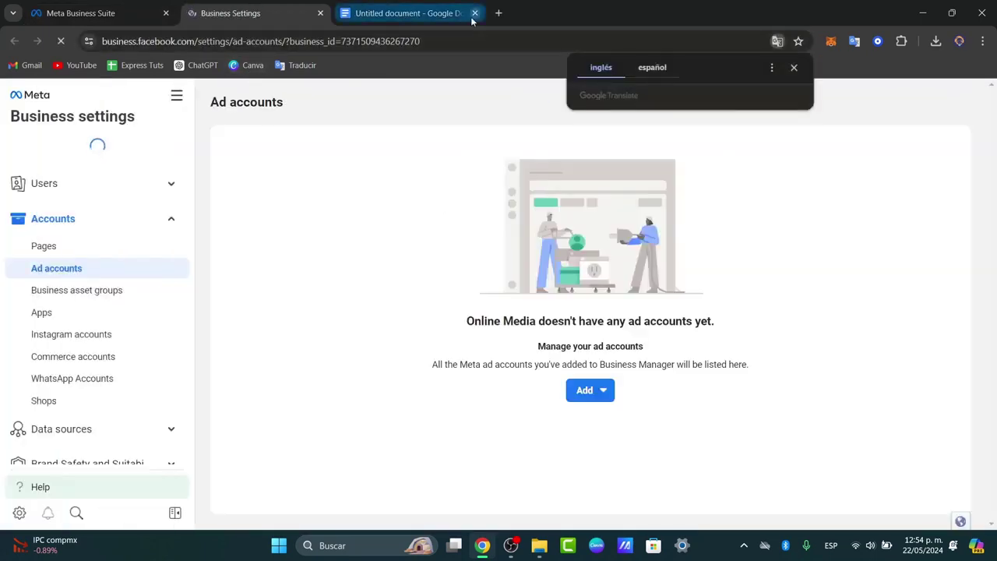
{"action": "left_click", "coordinate": [473, 14]}
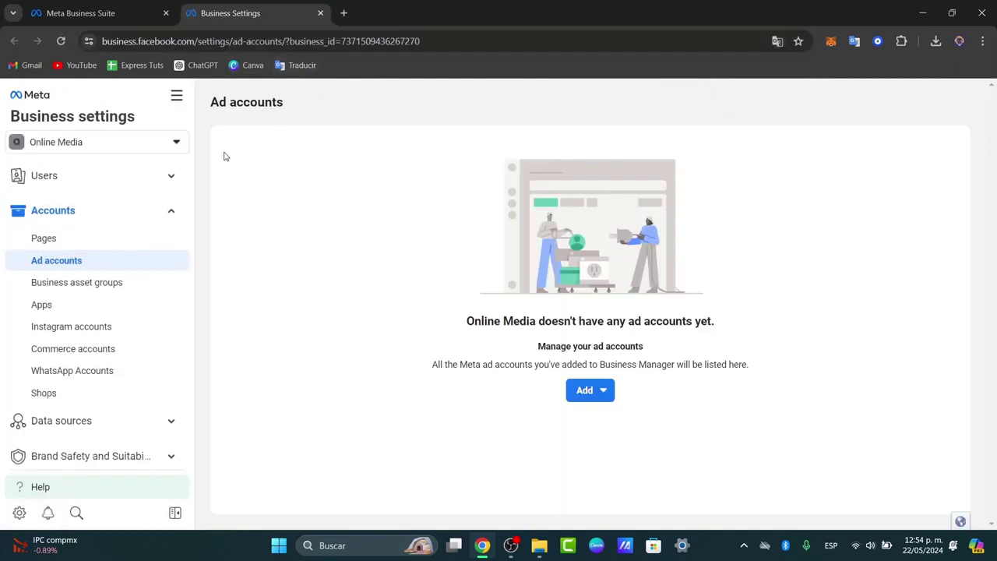
{"action": "left_click", "coordinate": [81, 243]}
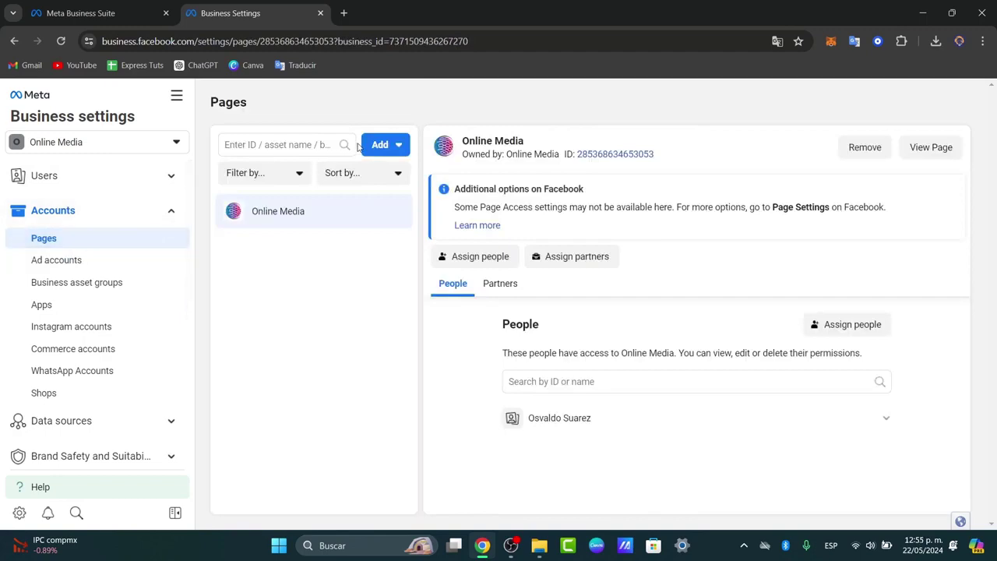
- Check the Add page options, then view the empty Instagram accounts list
{"action": "left_click", "coordinate": [376, 146]}
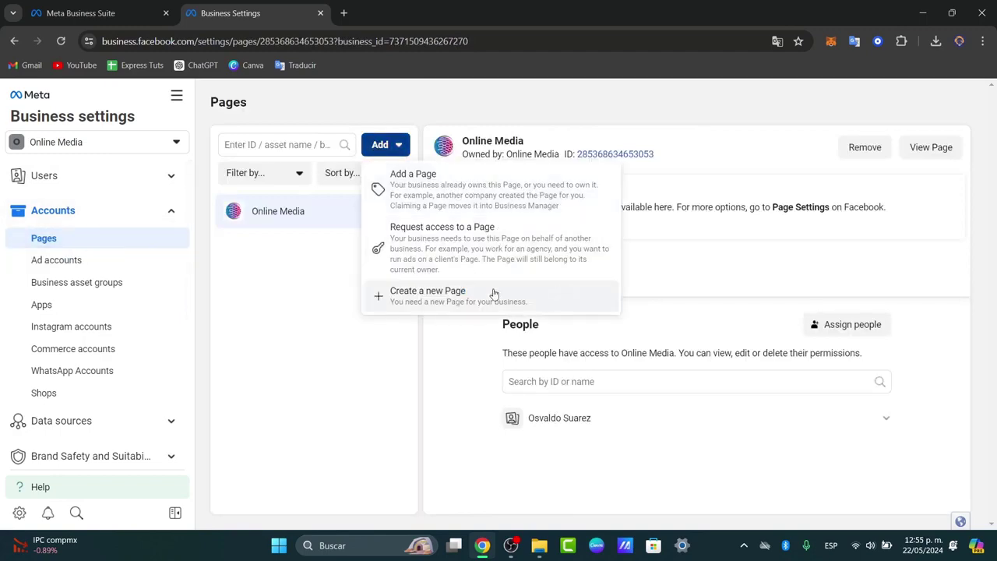
{"action": "left_click", "coordinate": [393, 359]}
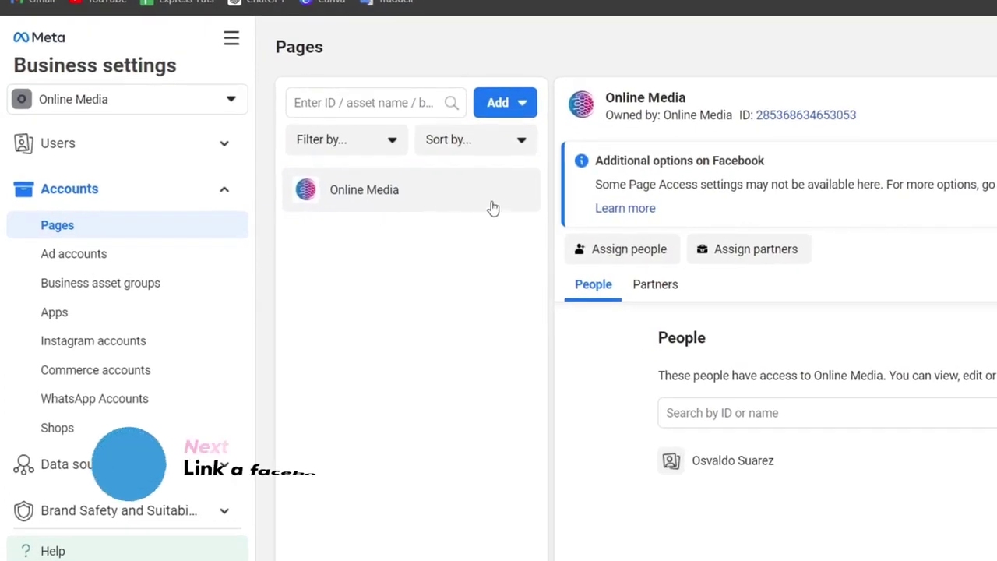
{"action": "left_click", "coordinate": [510, 112]}
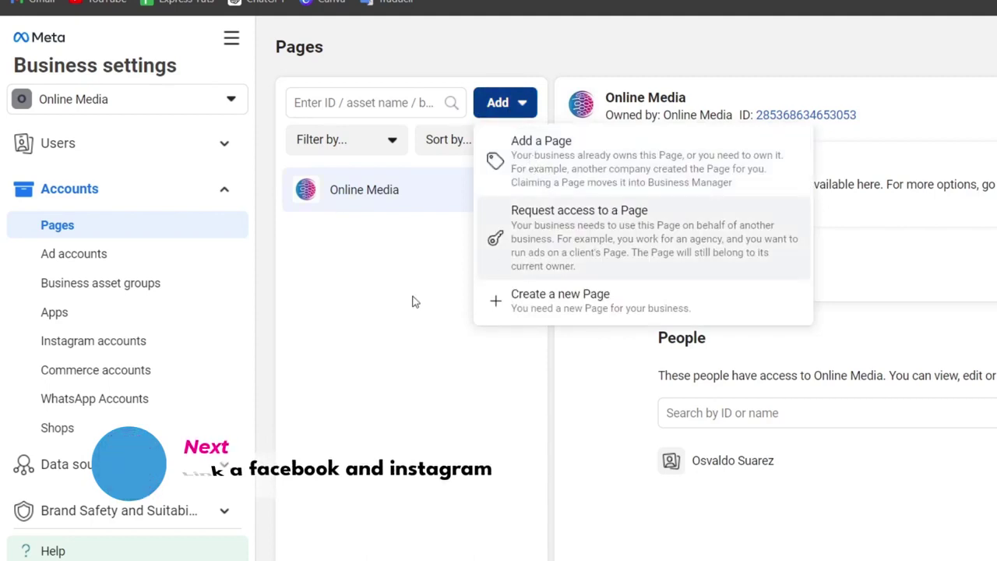
{"action": "left_click", "coordinate": [158, 345]}
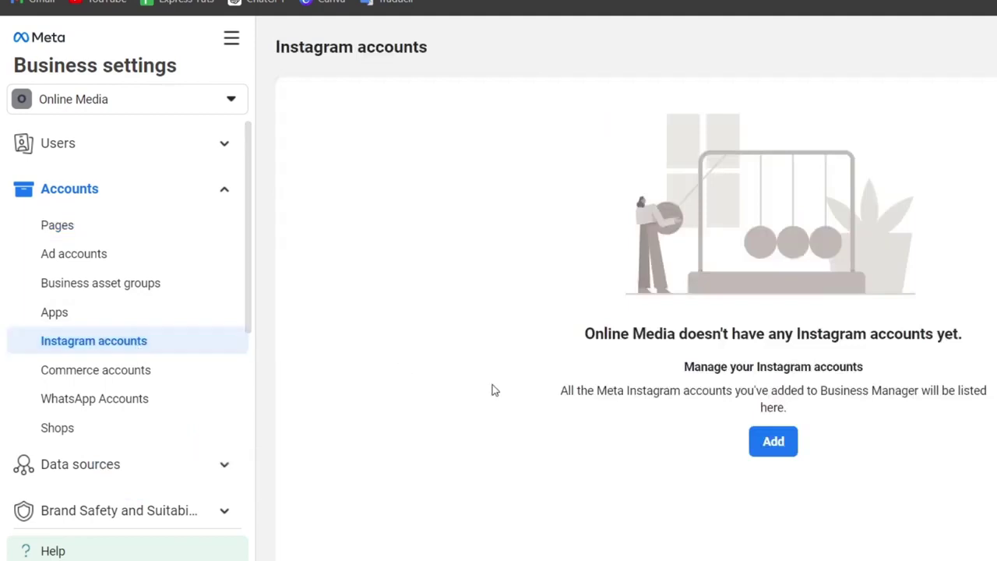
- Cancel adding an Instagram account and switch Business settings to the Estud10 portfolio
{"action": "left_click", "coordinate": [773, 444]}
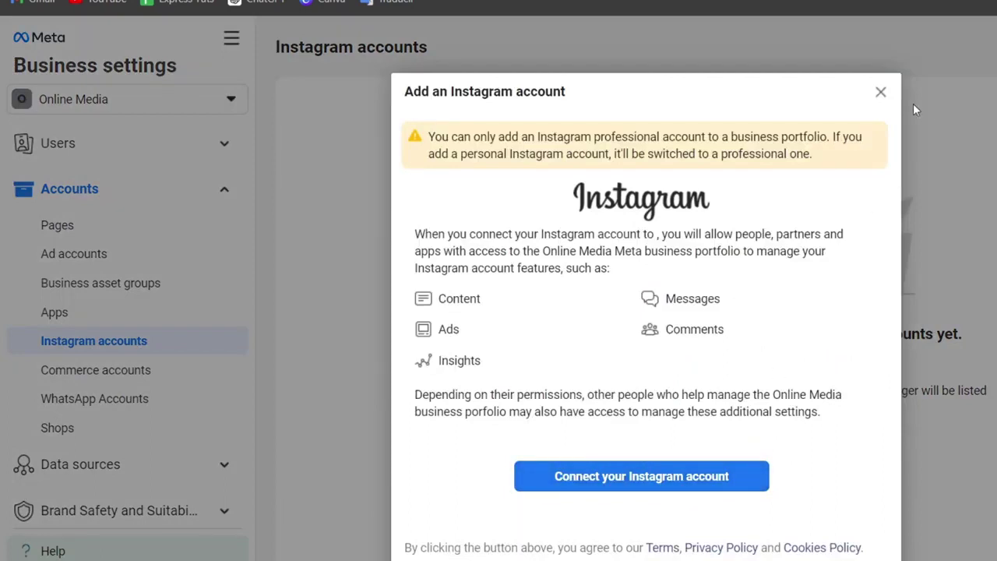
{"action": "left_click", "coordinate": [880, 93]}
{"action": "left_click", "coordinate": [152, 102]}
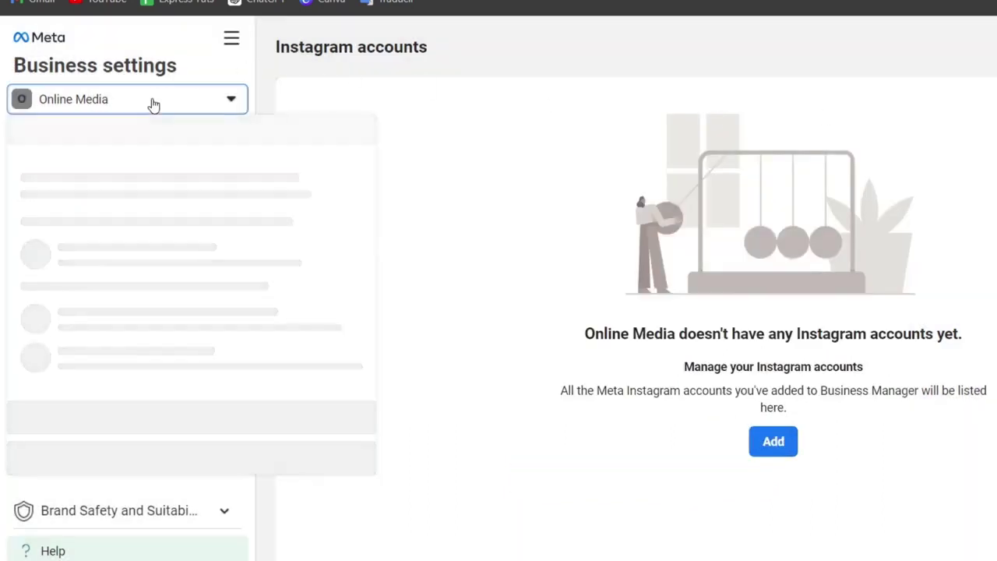
{"action": "scroll", "coordinate": [218, 244], "scroll_direction": "down", "scroll_amount": 1}
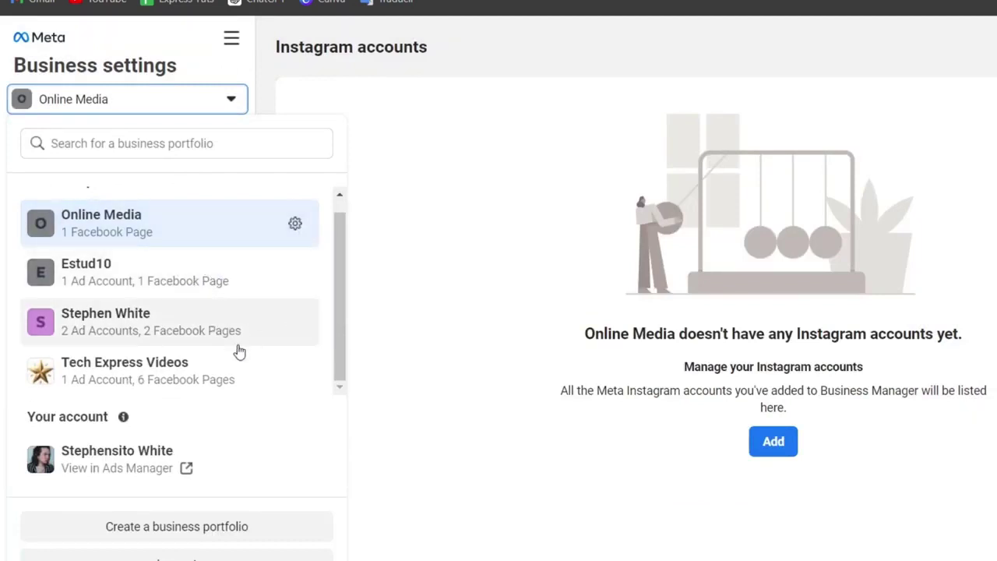
{"action": "left_click", "coordinate": [194, 283]}
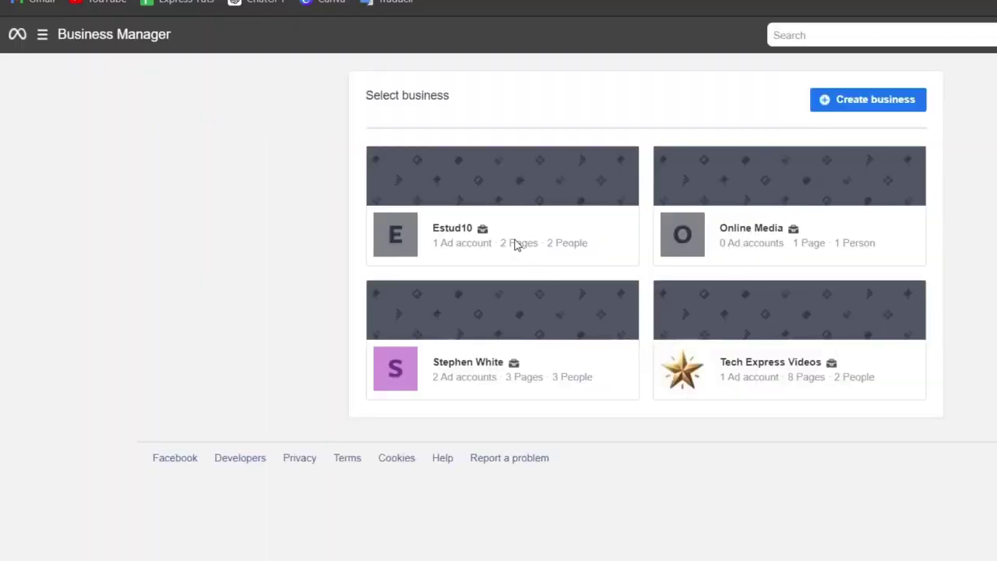
{"action": "left_click", "coordinate": [556, 218]}
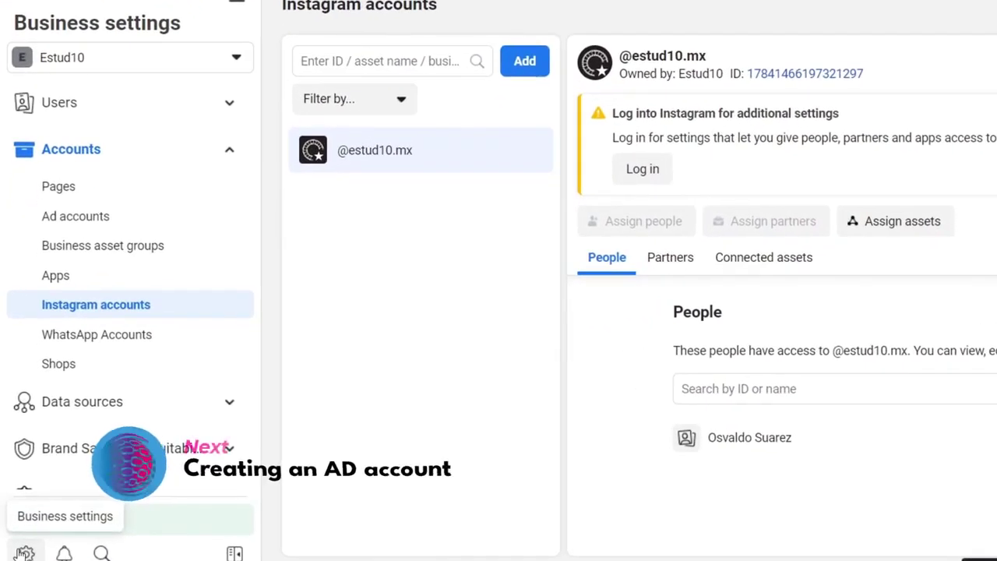
{"action": "left_click", "coordinate": [109, 222]}
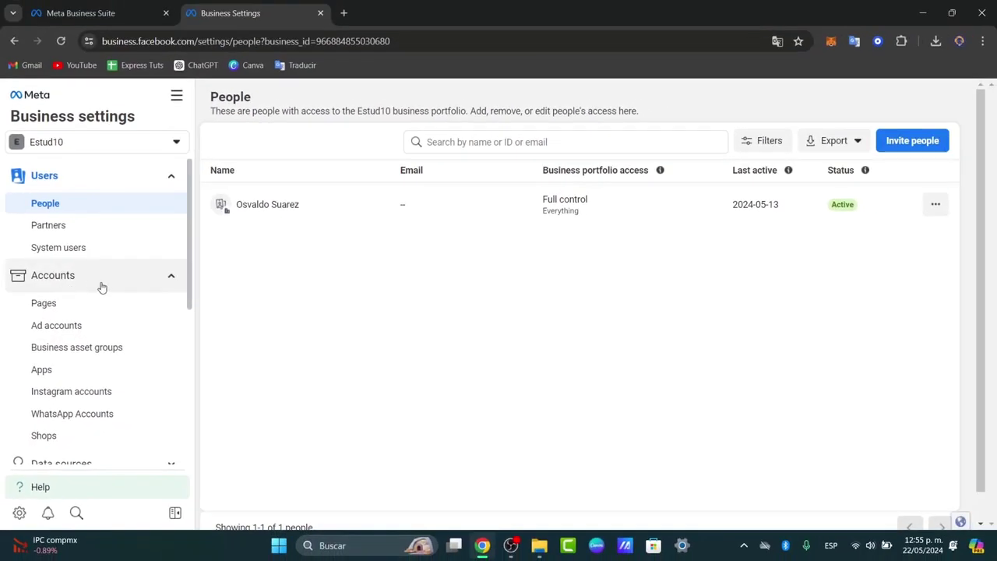
- Open Estud10's Estudio10 ad account, check the add options, and select its account ID
{"action": "left_click", "coordinate": [78, 326]}
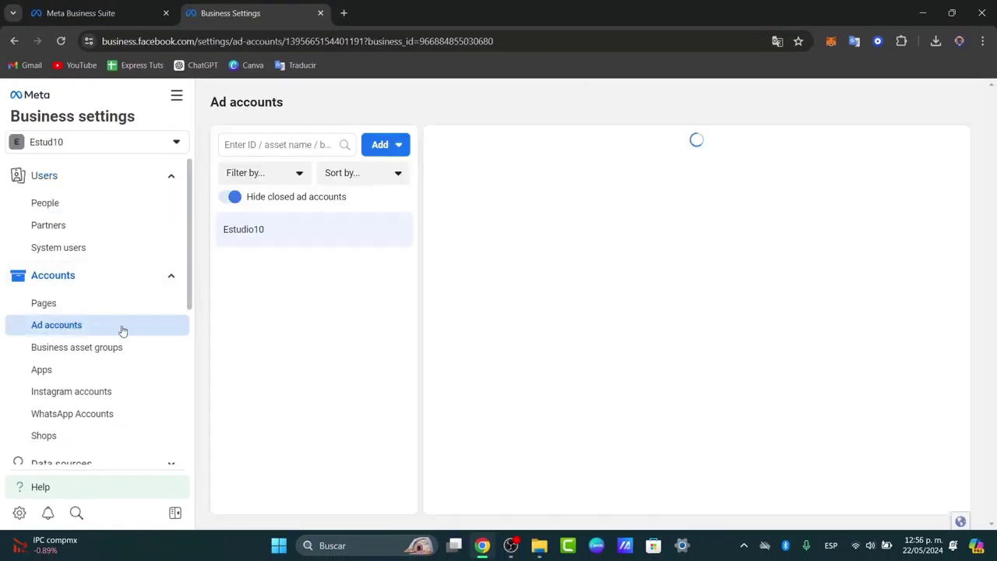
{"action": "left_click", "coordinate": [382, 151]}
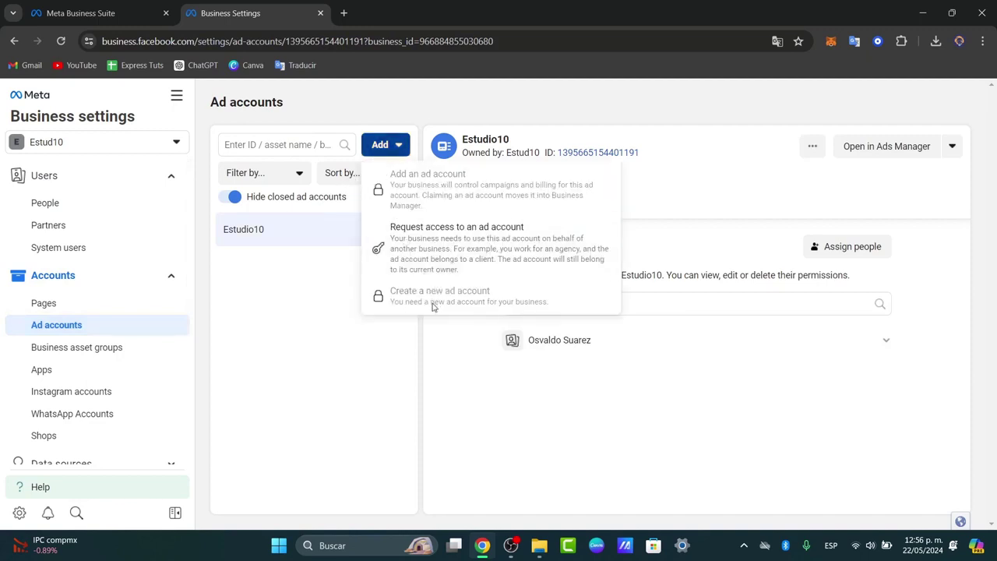
{"action": "left_click", "coordinate": [313, 316]}
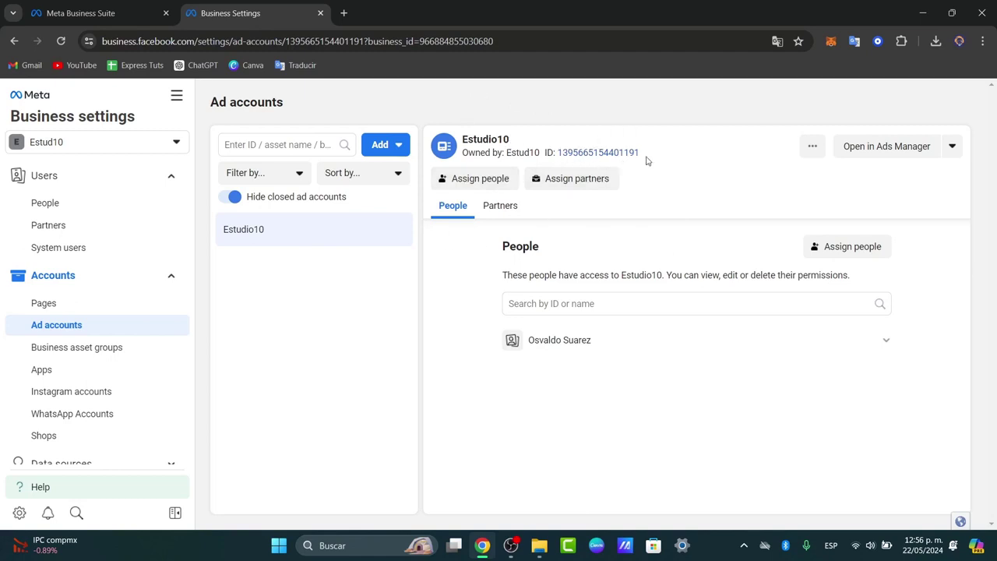
{"action": "left_click_drag", "start_coordinate": [641, 159], "coordinate": [548, 154]}
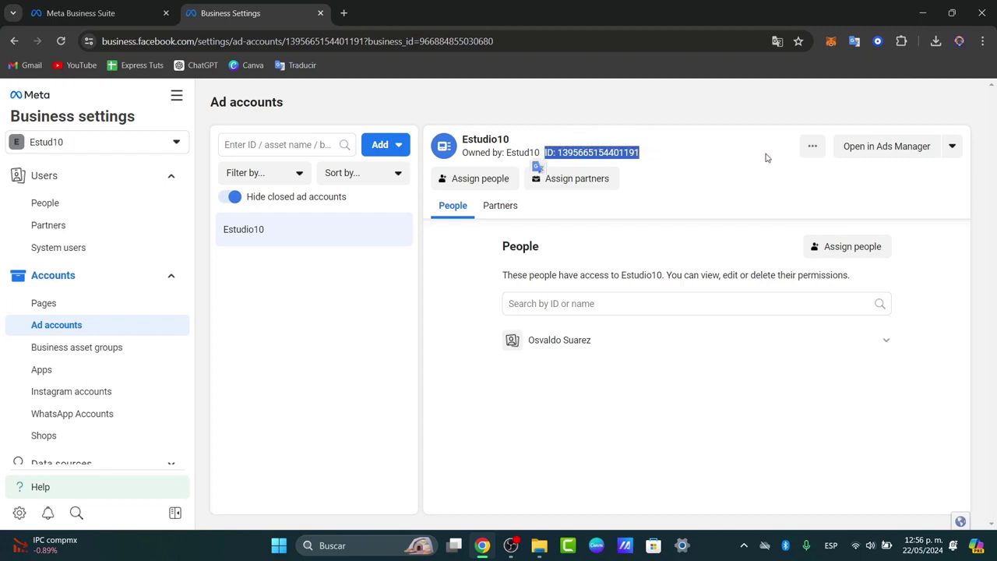
{"action": "scroll", "coordinate": [171, 271], "scroll_direction": "down", "scroll_amount": 4}
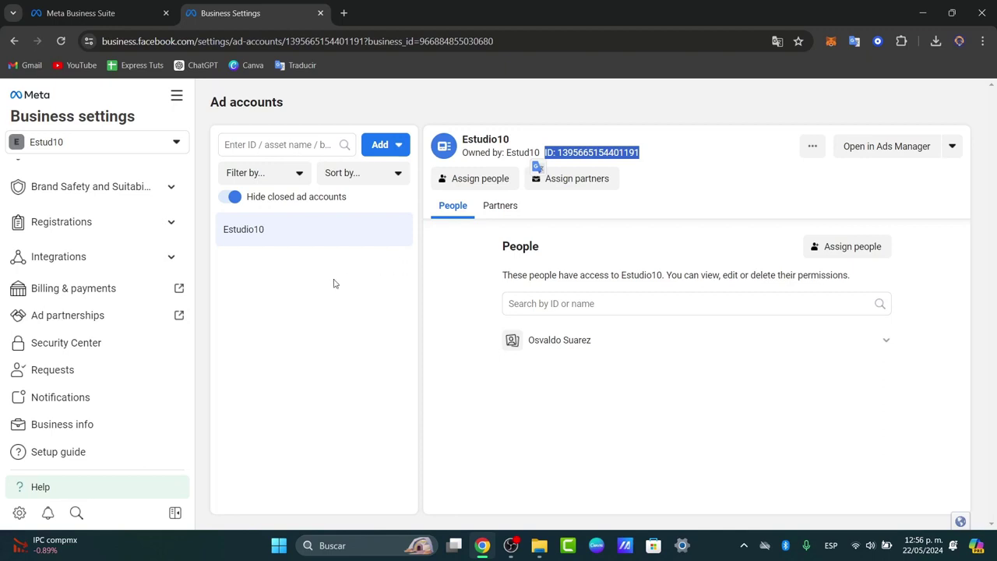
- Review Estudio10's payment methods in a new Billing tab, then open the account in Ads Manager
{"action": "right_click", "coordinate": [110, 293]}
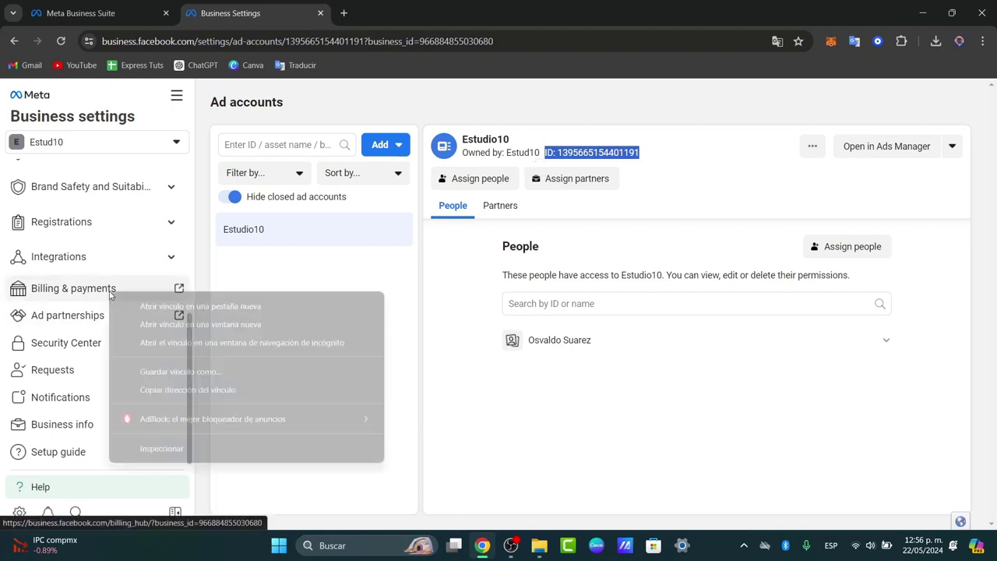
{"action": "left_click", "coordinate": [165, 305]}
{"action": "left_click", "coordinate": [416, 6]}
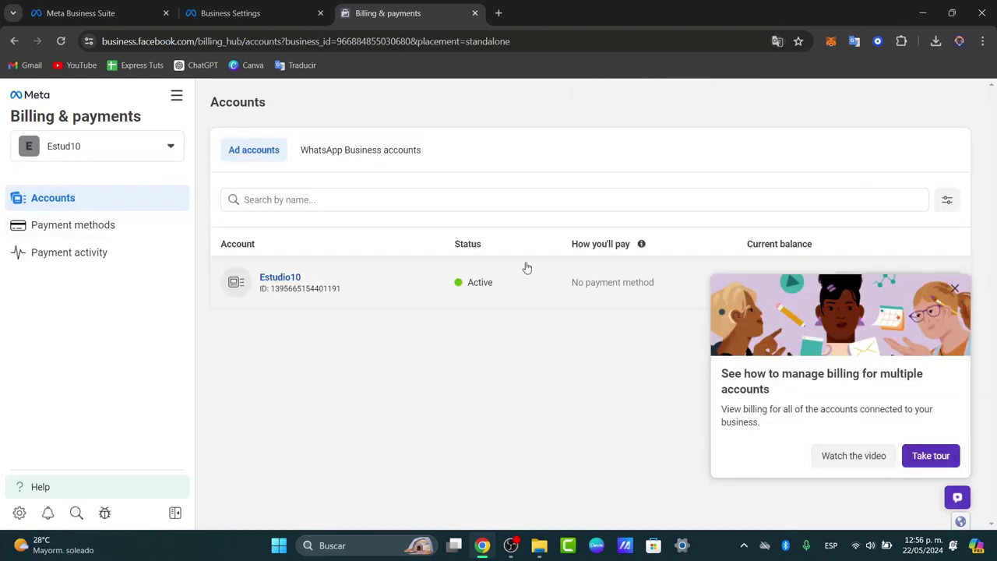
{"action": "left_click", "coordinate": [67, 233]}
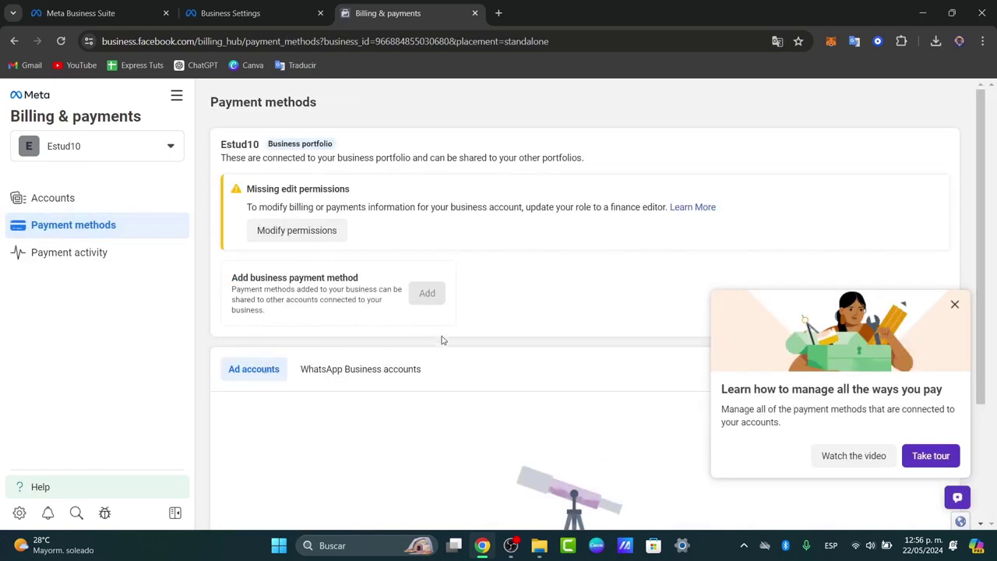
{"action": "left_click_drag", "start_coordinate": [271, 282], "coordinate": [364, 295]}
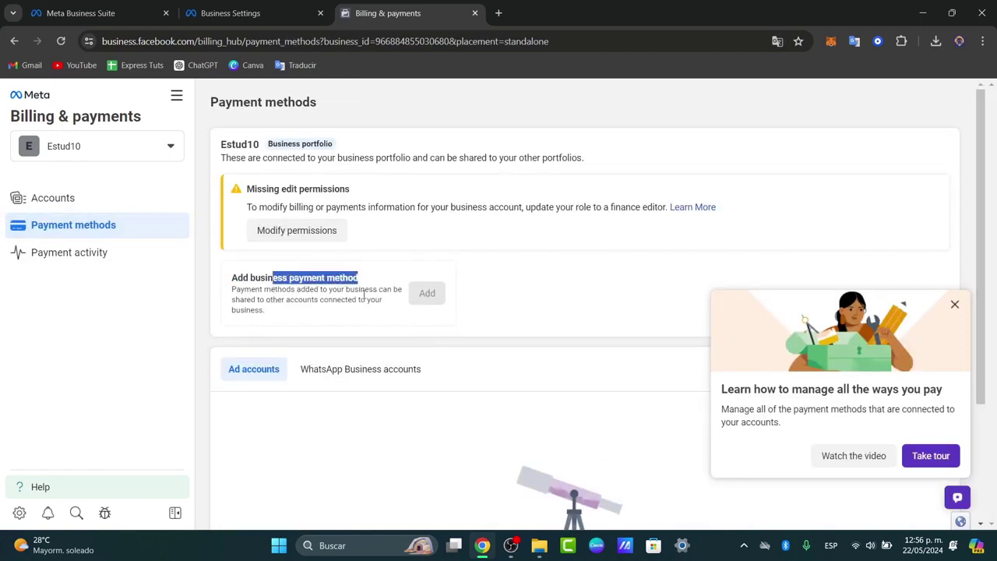
{"action": "left_click", "coordinate": [392, 302]}
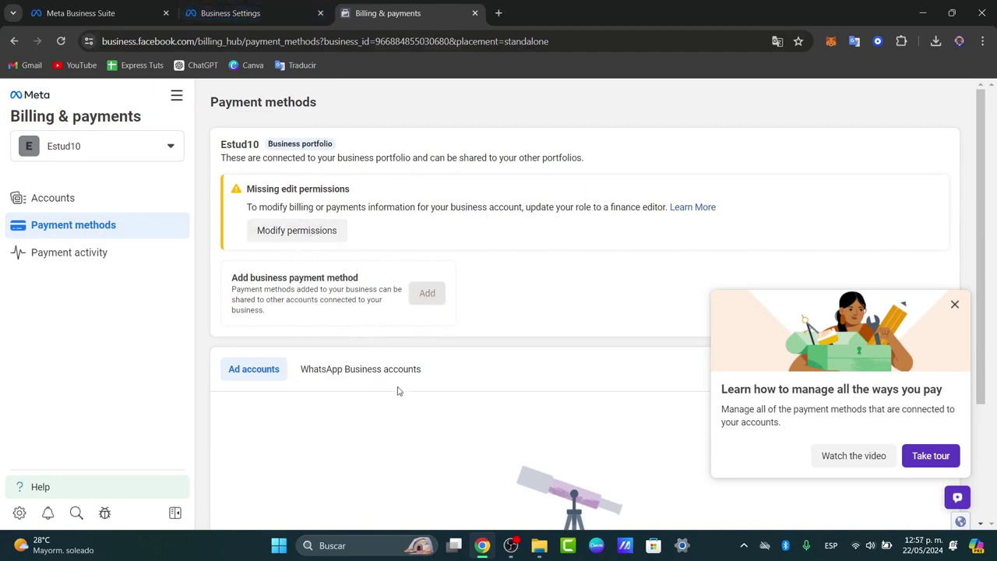
{"action": "left_click", "coordinate": [251, 13]}
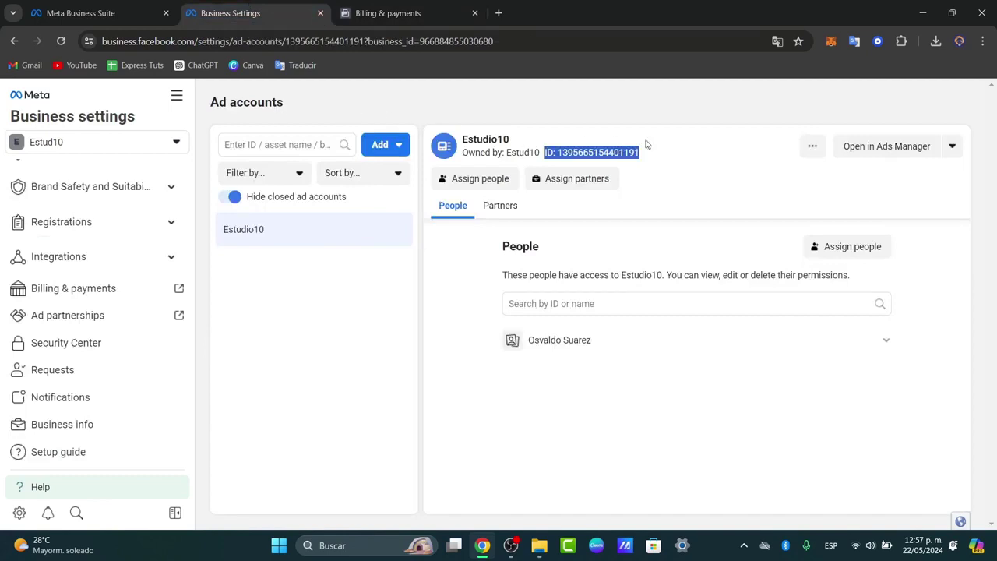
{"action": "left_click", "coordinate": [901, 155]}
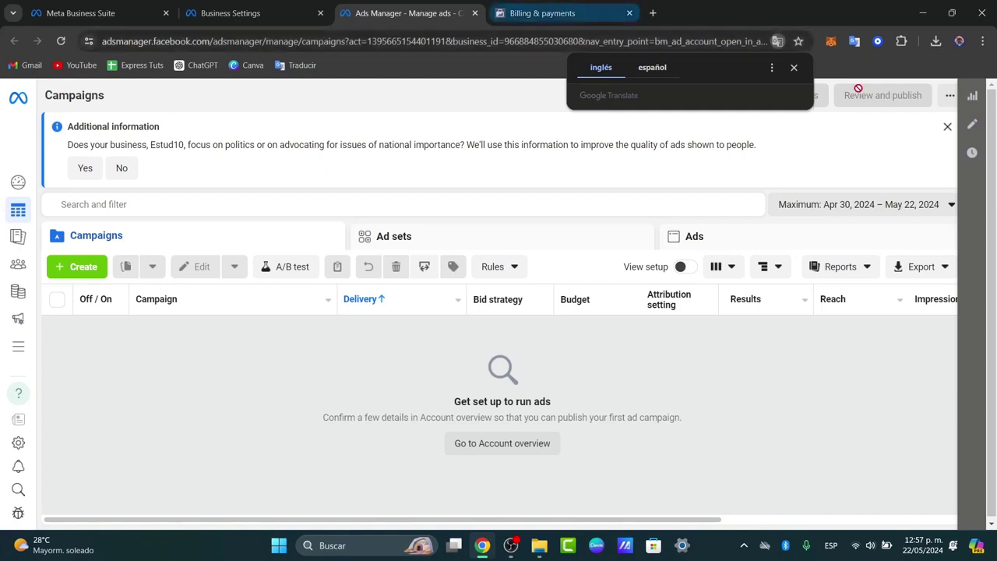
- Close the Google Translate popup and the payment-method Updates notice
{"action": "left_click", "coordinate": [793, 68]}
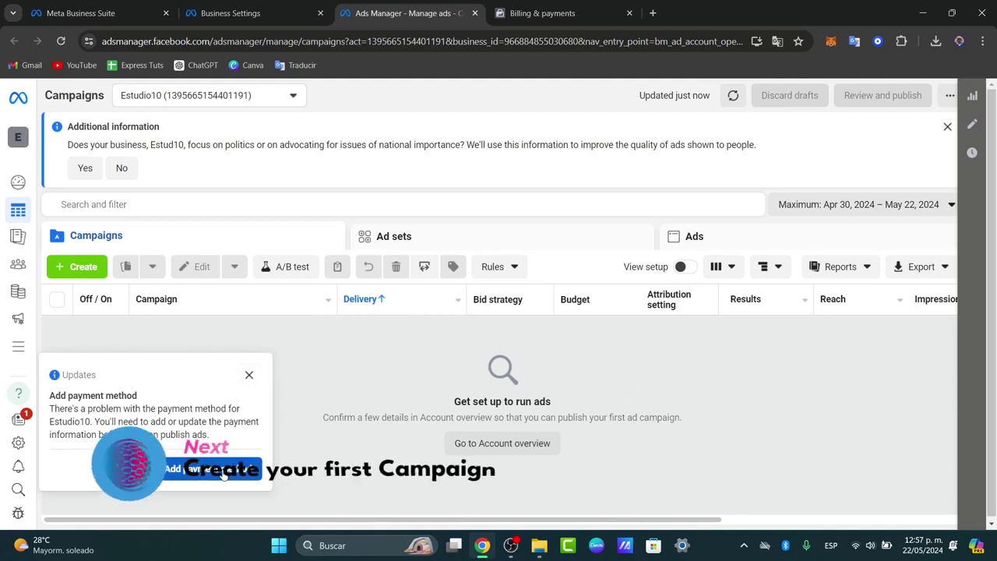
{"action": "left_click", "coordinate": [249, 376]}
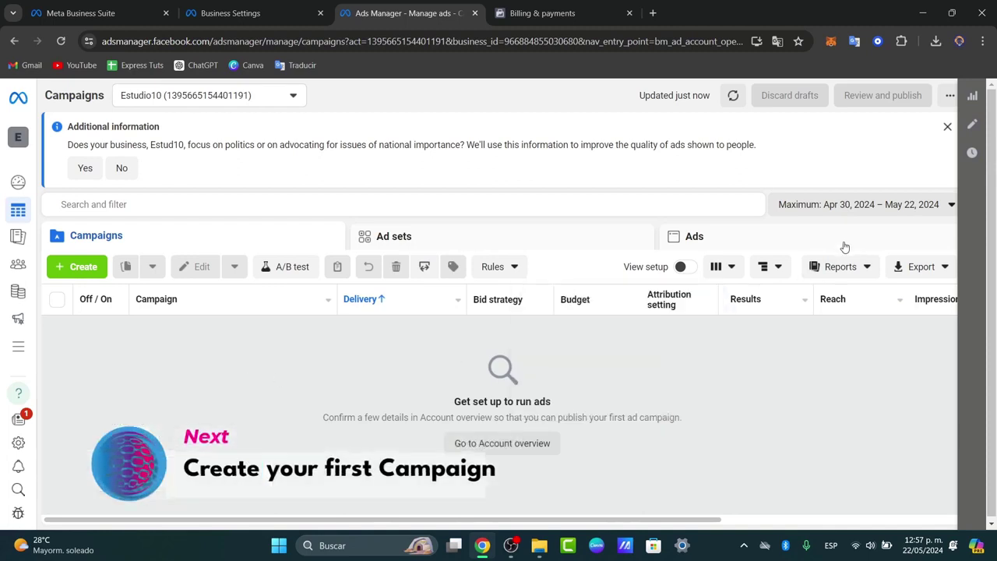
- Create a new campaign with the Engagement objective using Recommended settings
{"action": "left_click", "coordinate": [84, 275]}
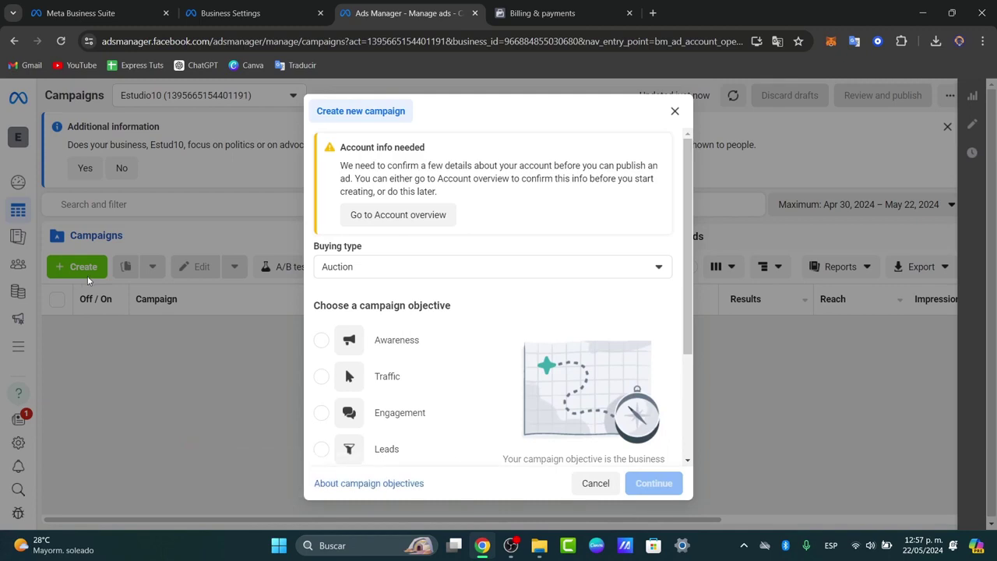
{"action": "scroll", "coordinate": [421, 250], "scroll_direction": "down", "scroll_amount": 2}
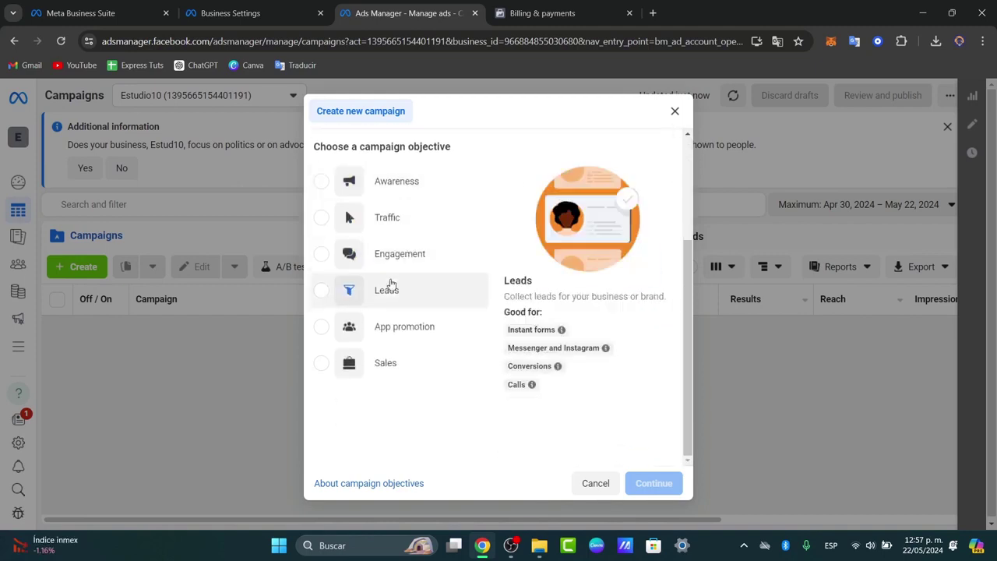
{"action": "scroll", "coordinate": [463, 389], "scroll_direction": "up", "scroll_amount": 2}
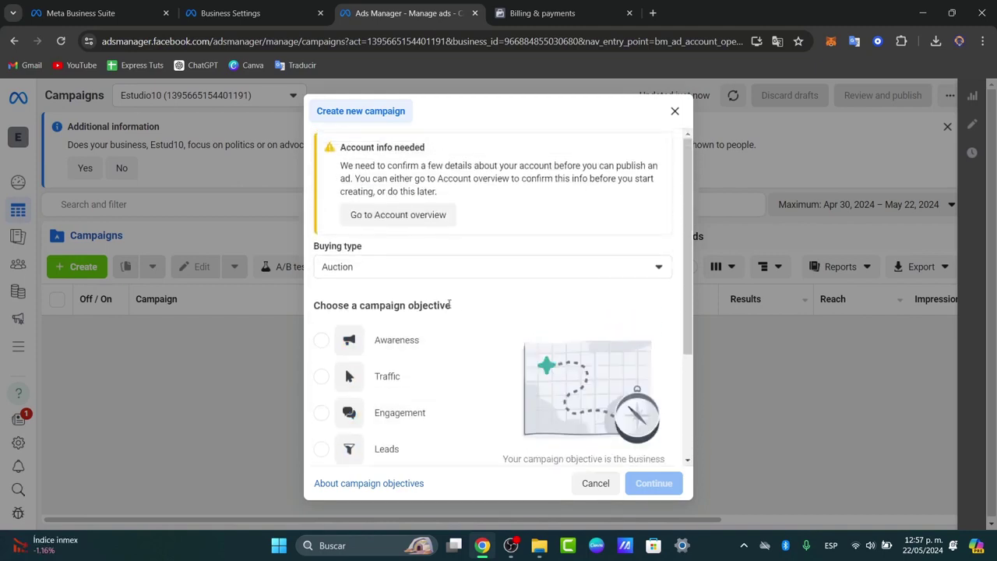
{"action": "left_click", "coordinate": [390, 378]}
{"action": "scroll", "coordinate": [415, 374], "scroll_direction": "down", "scroll_amount": 1}
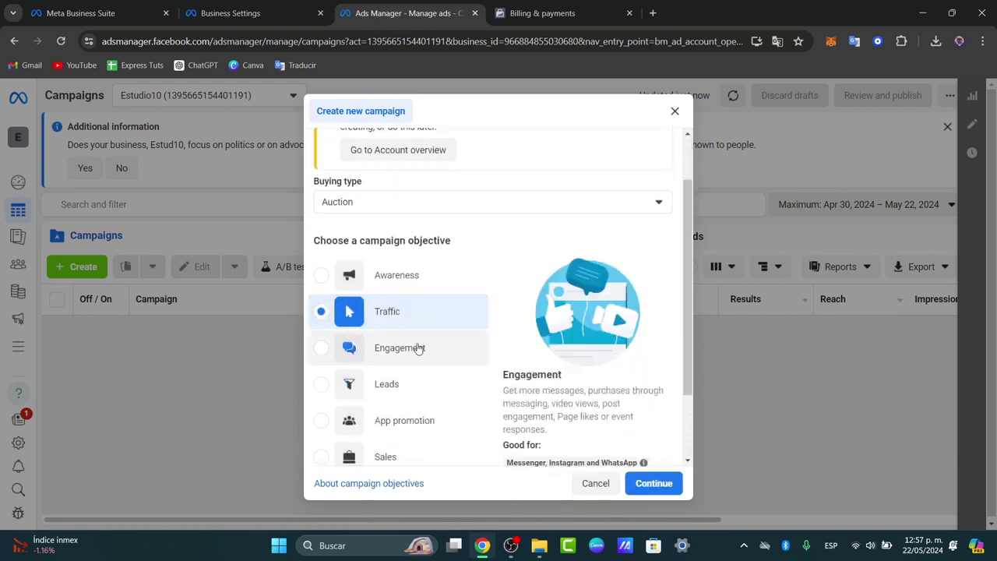
{"action": "scroll", "coordinate": [448, 321], "scroll_direction": "down", "scroll_amount": 2}
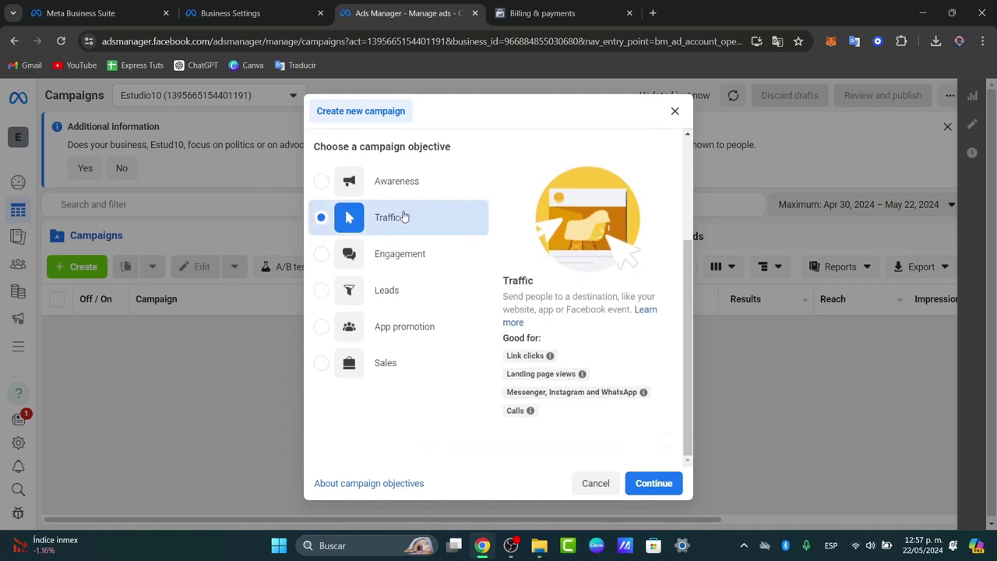
{"action": "left_click", "coordinate": [421, 189]}
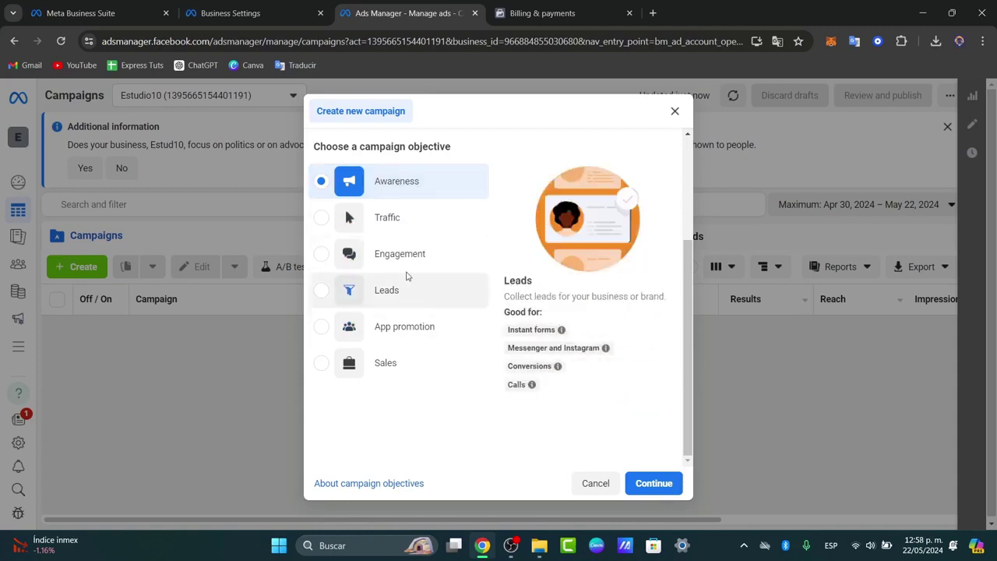
{"action": "left_click", "coordinate": [408, 267]}
{"action": "left_click", "coordinate": [654, 483]}
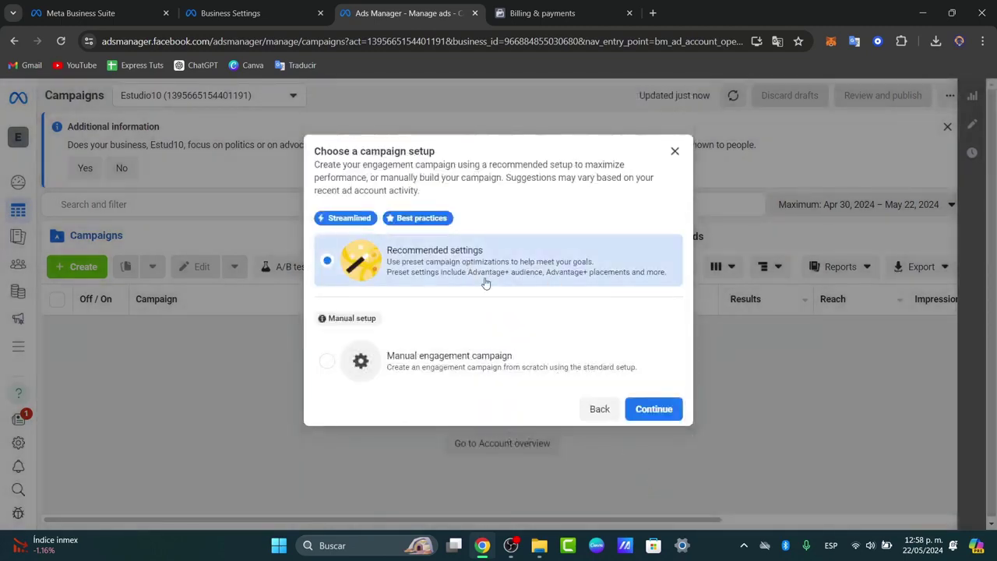
{"action": "left_click_drag", "start_coordinate": [409, 256], "coordinate": [619, 331]}
{"action": "left_click", "coordinate": [663, 419]}
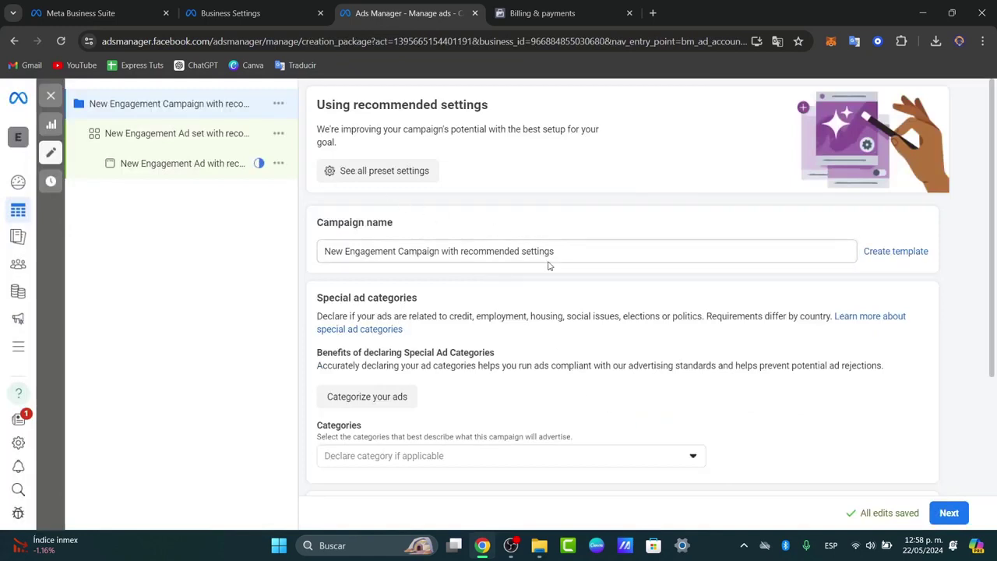
- Replace the default campaign name with 'SOCIAL GROWTH'
{"action": "triple_click", "coordinate": [522, 251]}
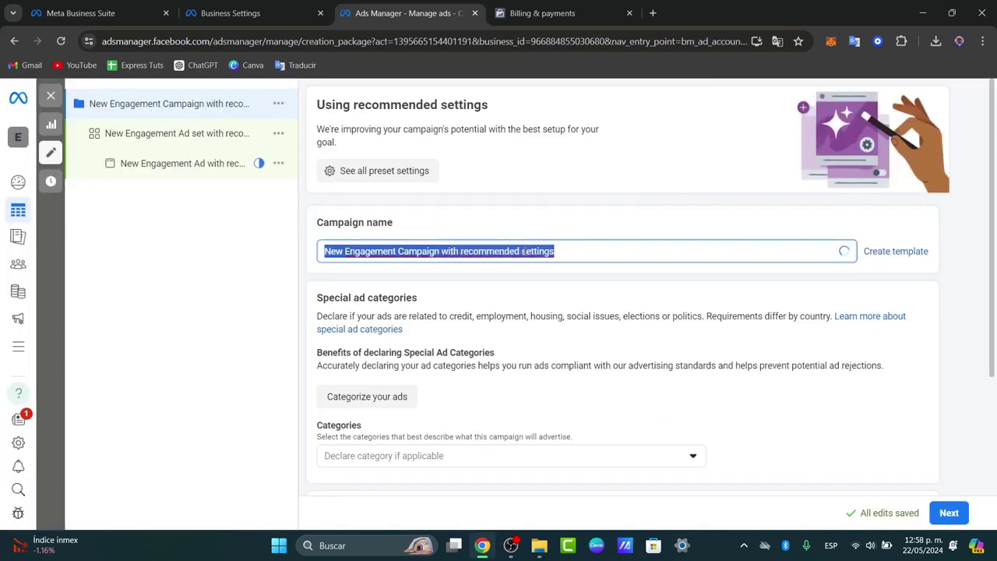
{"action": "type", "text": "S"}
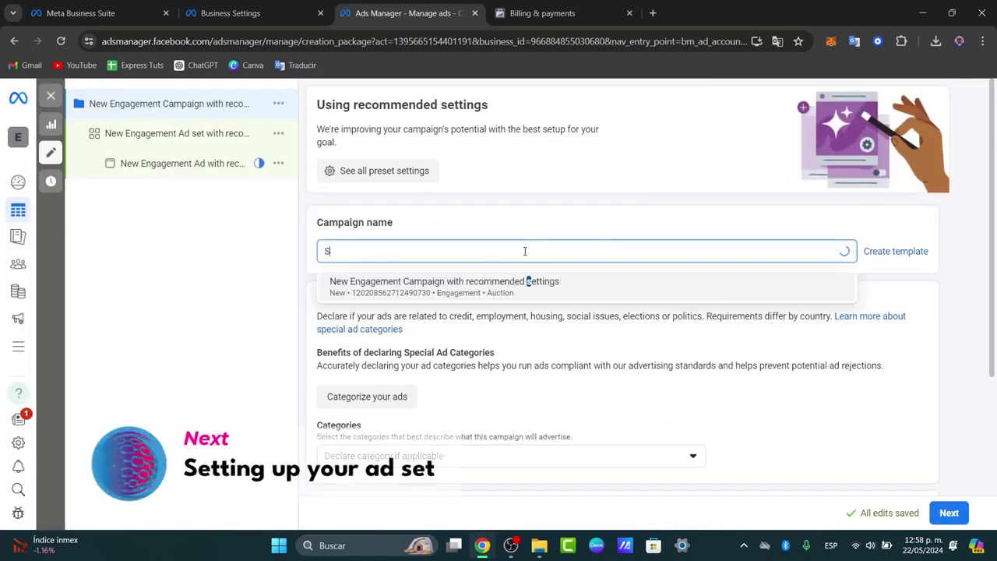
{"action": "type", "text": "OCIAL GROWTH"}
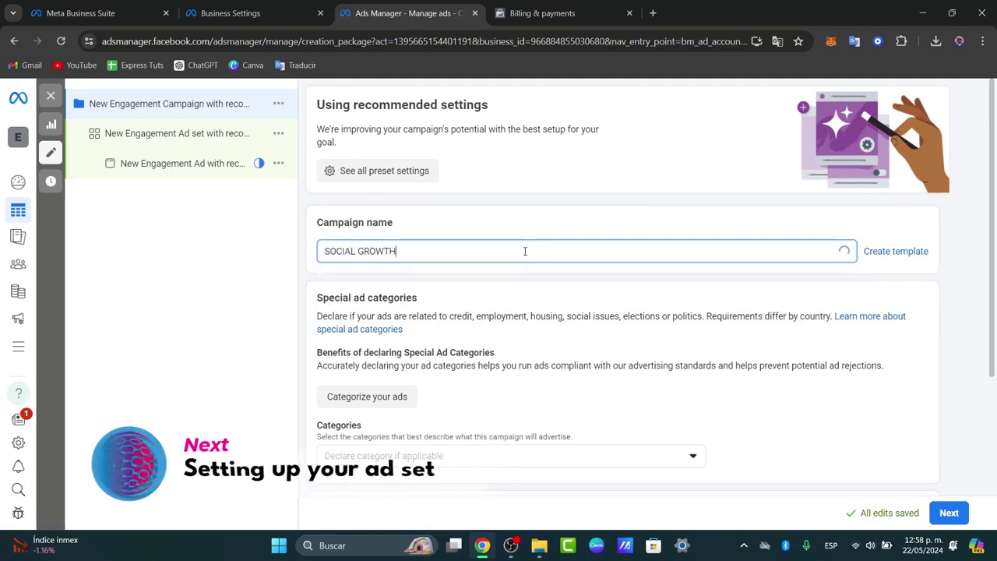
{"action": "scroll", "coordinate": [662, 262], "scroll_direction": "down", "scroll_amount": 2}
{"action": "scroll", "coordinate": [661, 263], "scroll_direction": "down", "scroll_amount": 1}
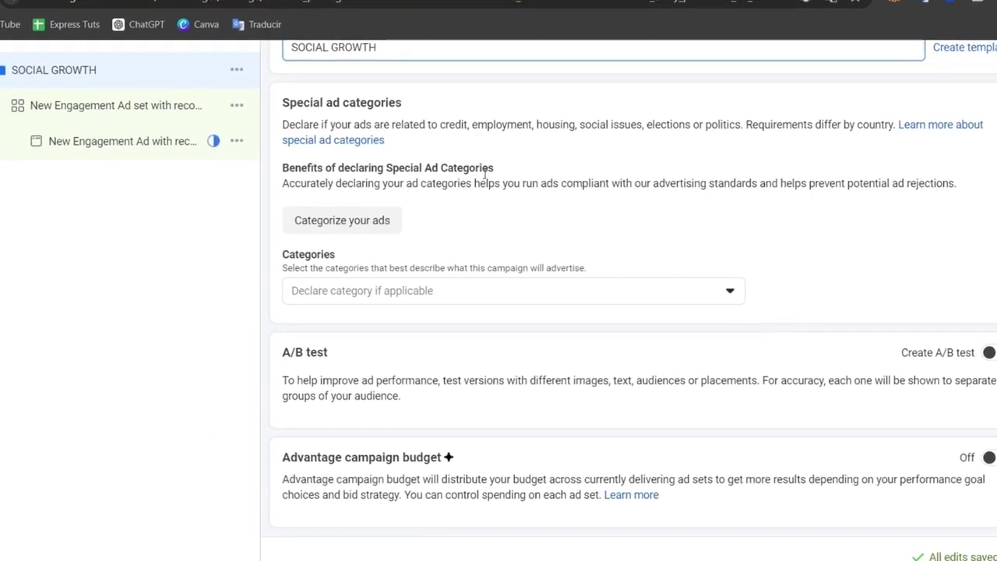
- Open the ad set settings and change its name to 'Facebook and Instagram Ad 1'
{"action": "left_click", "coordinate": [124, 105]}
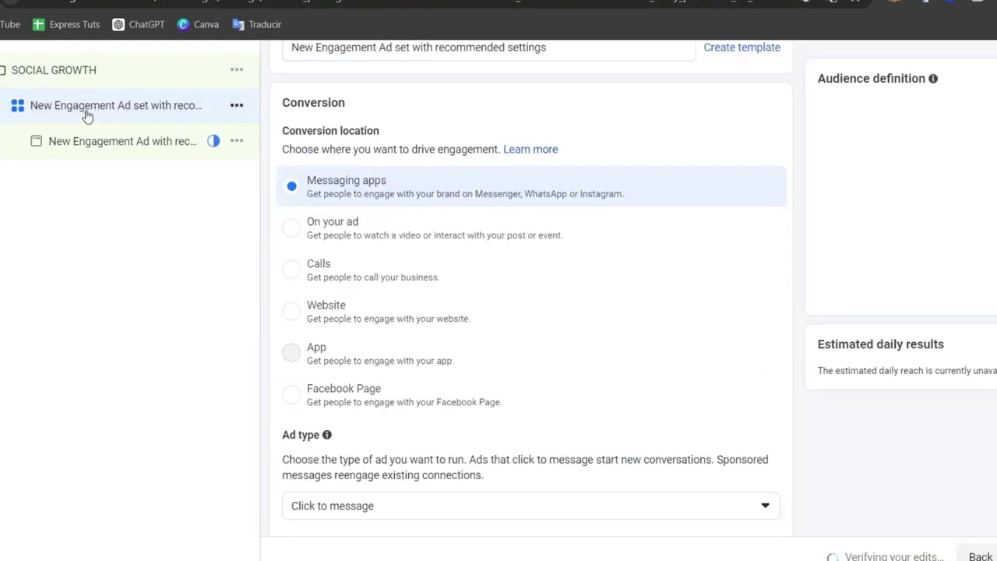
{"action": "scroll", "coordinate": [576, 303], "scroll_direction": "up", "scroll_amount": 3}
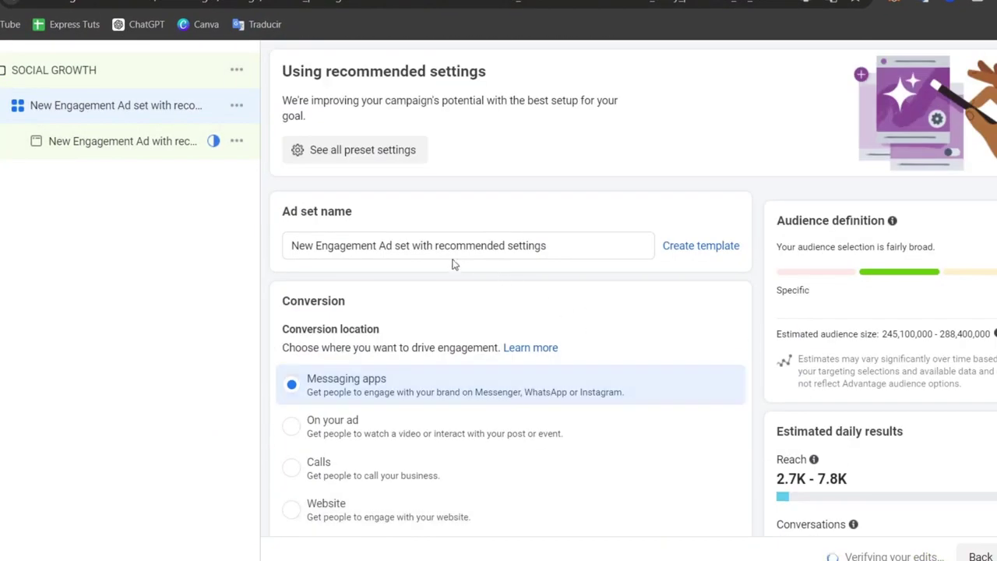
{"action": "left_click", "coordinate": [389, 244]}
{"action": "key", "text": "ctrl+a"}
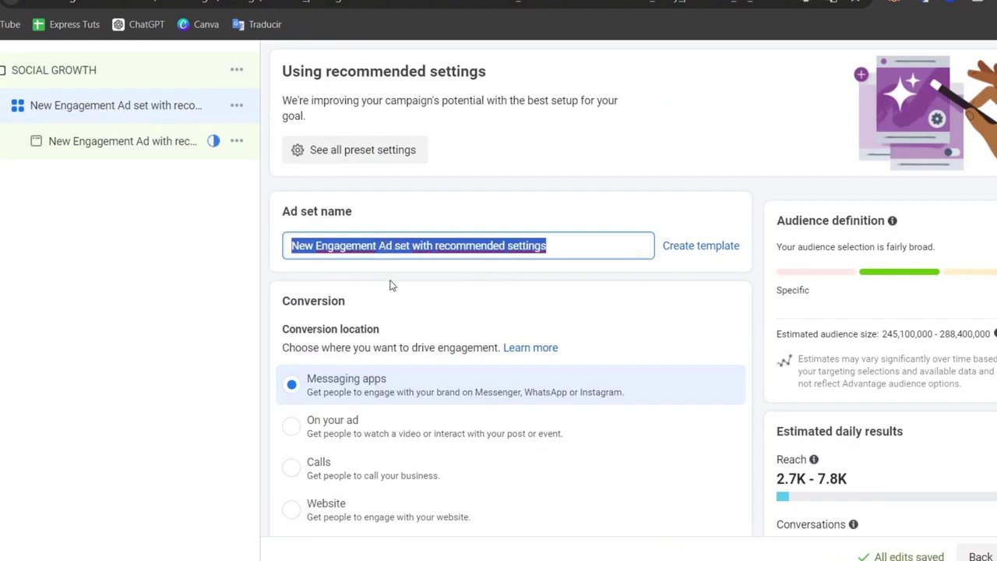
{"action": "type", "text": "f"}
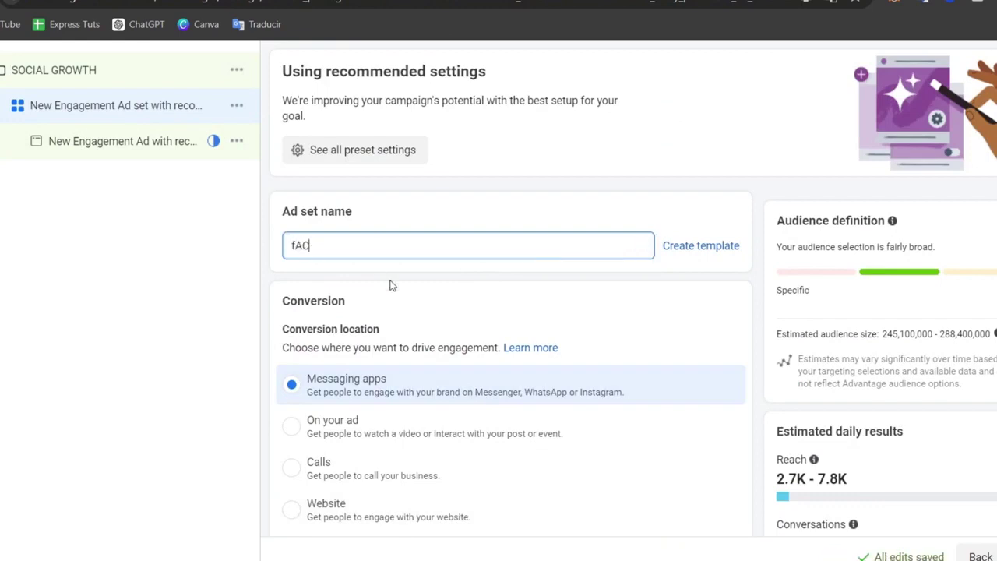
{"action": "type", "text": "acebook and"}
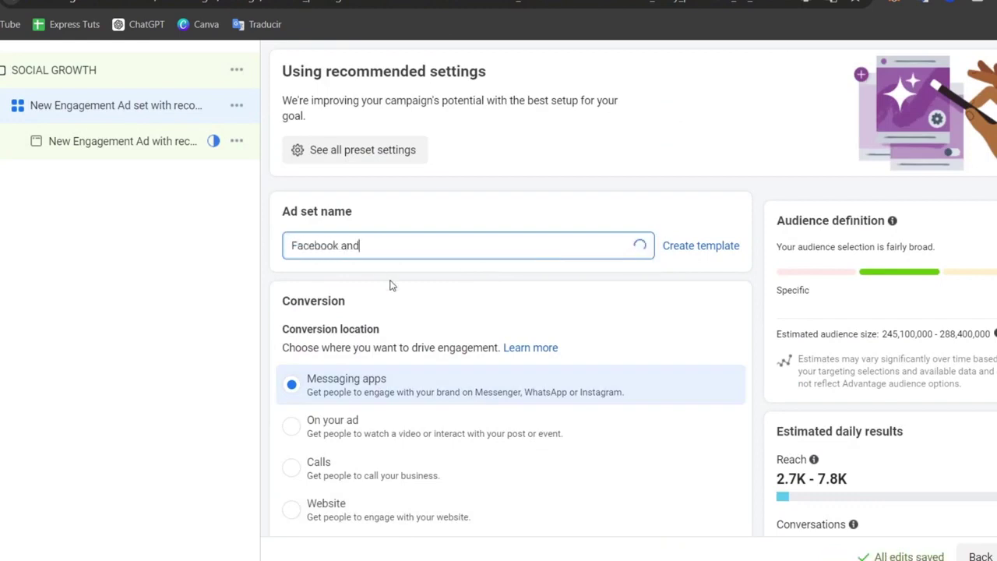
{"action": "type", "text": " Instagram A"}
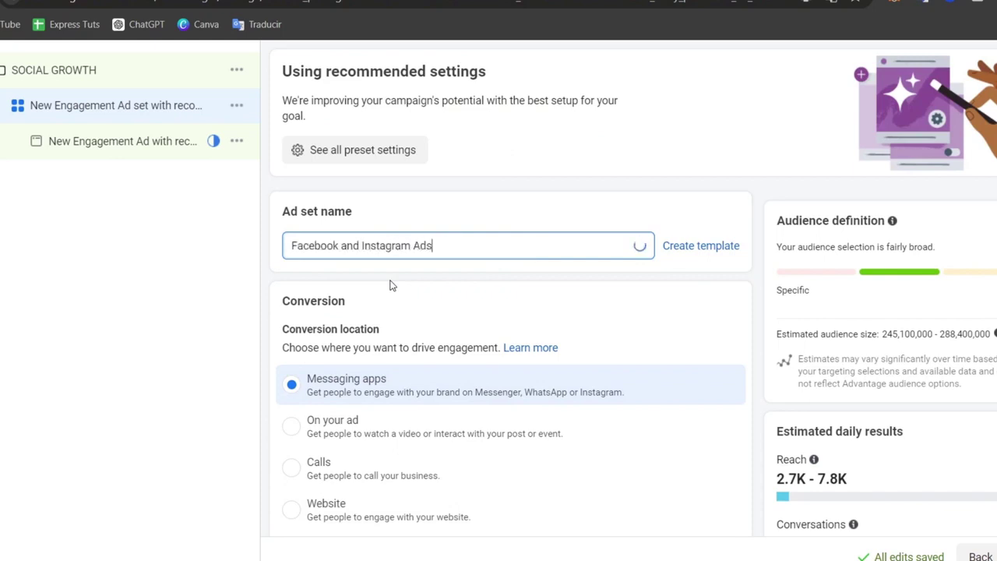
{"action": "type", "text": "ds"}
{"action": "key", "text": "BackSpace"}
{"action": "type", "text": "1"}
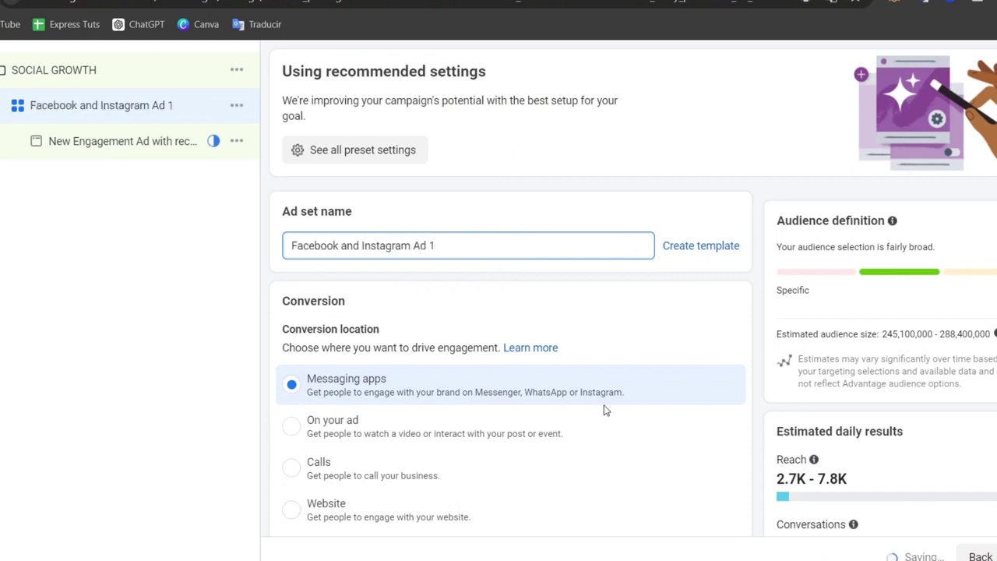
{"action": "scroll", "coordinate": [606, 410], "scroll_direction": "down", "scroll_amount": 1}
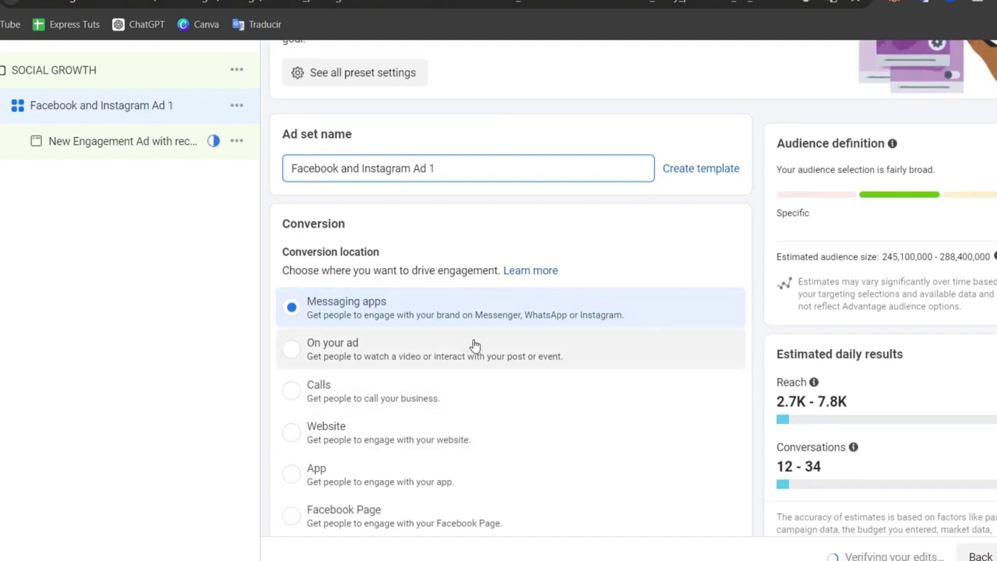
{"action": "left_click_drag", "start_coordinate": [381, 274], "coordinate": [496, 274]}
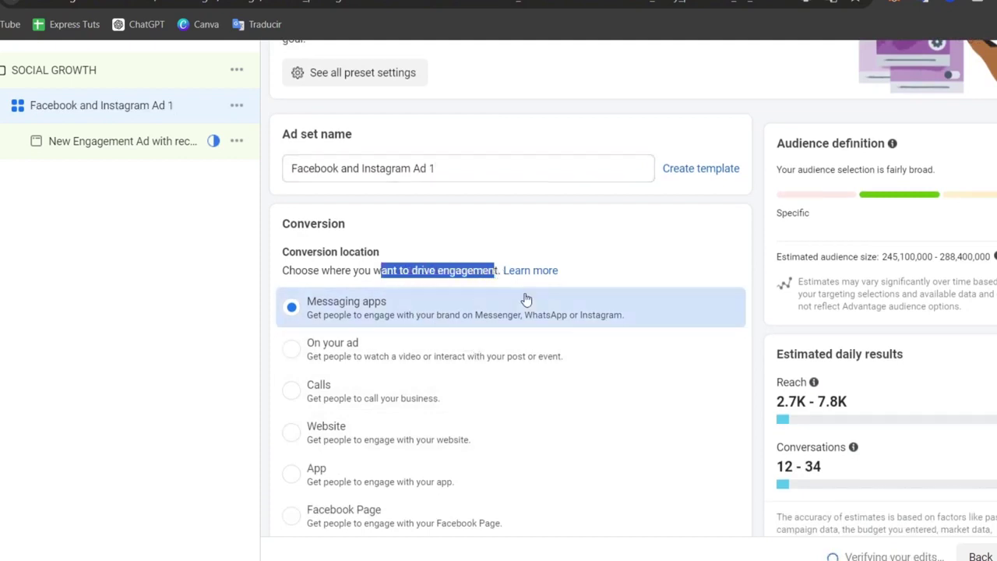
{"action": "scroll", "coordinate": [526, 300], "scroll_direction": "down", "scroll_amount": 1}
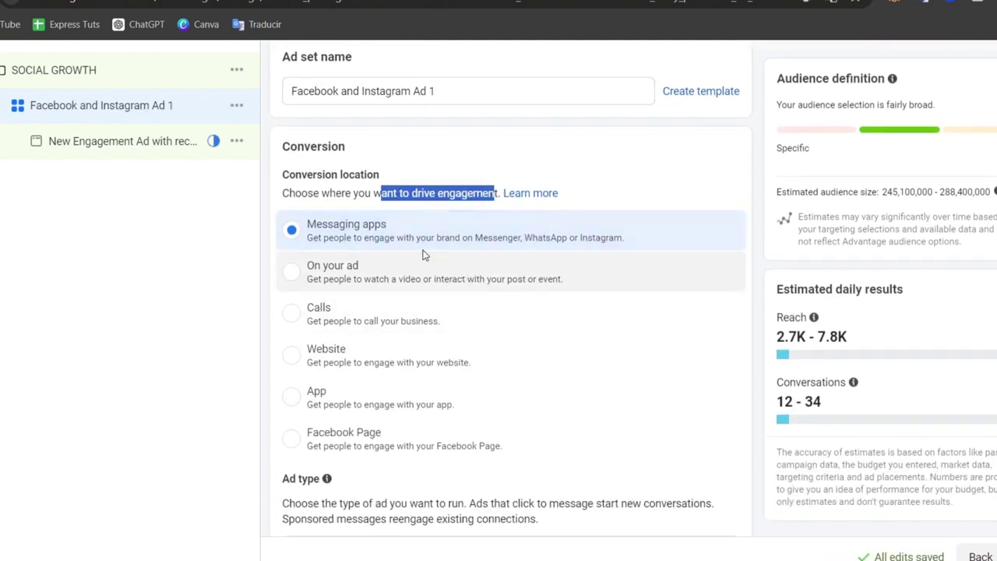
- Set the conversion location to Facebook Page, keeping Estudio10 as the Page
{"action": "left_click", "coordinate": [358, 234]}
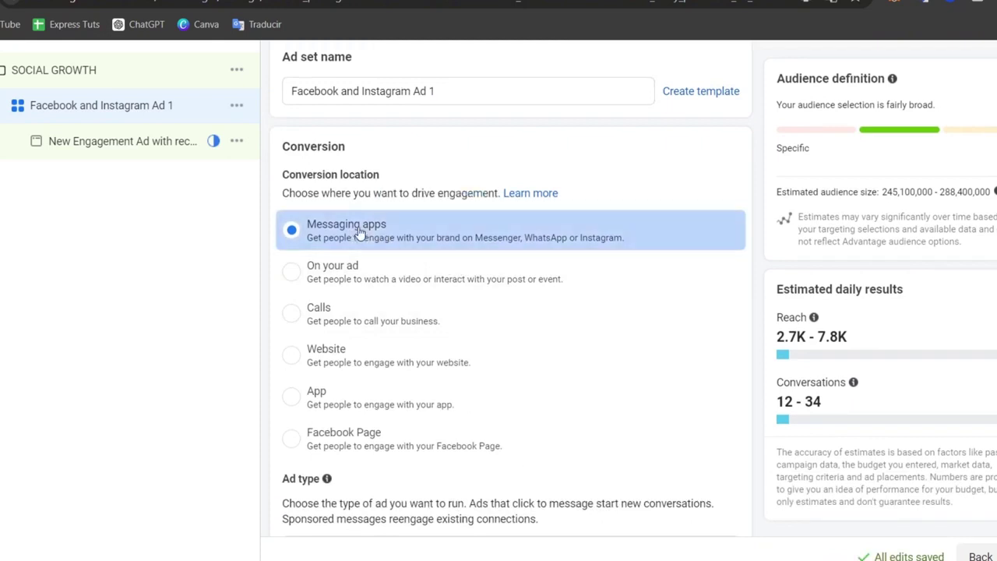
{"action": "left_click", "coordinate": [448, 454]}
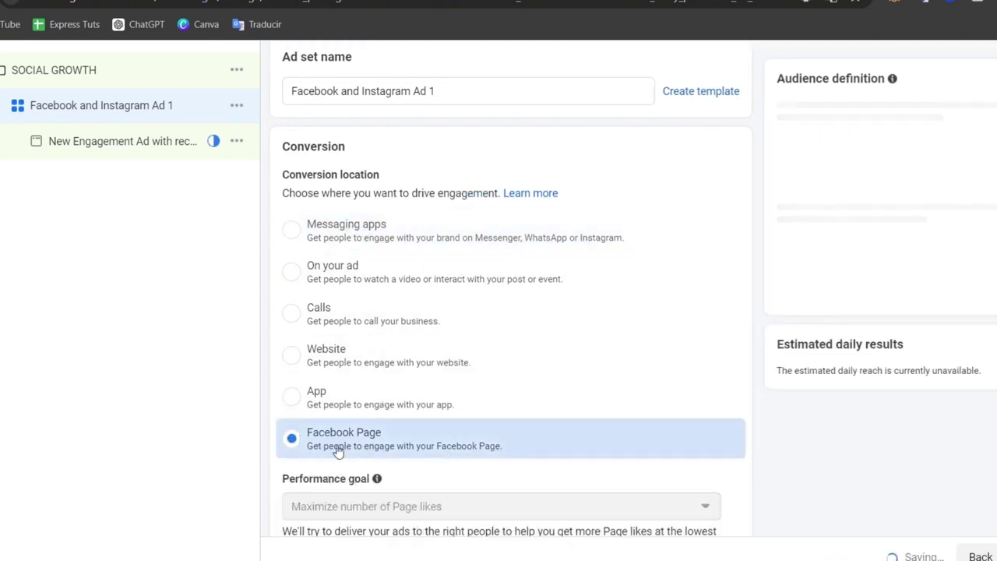
{"action": "scroll", "coordinate": [560, 458], "scroll_direction": "down", "scroll_amount": 3}
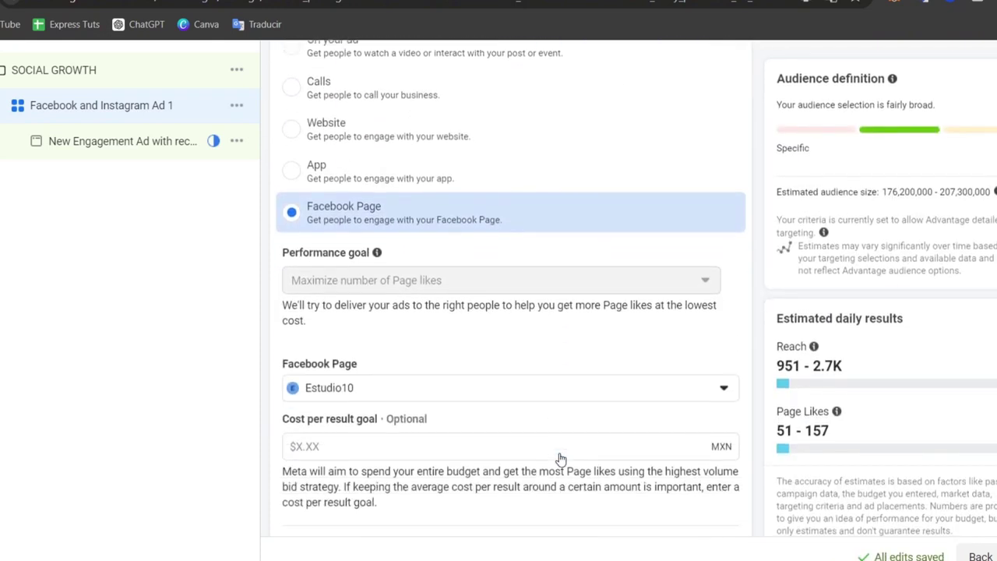
{"action": "scroll", "coordinate": [405, 358], "scroll_direction": "down", "scroll_amount": 2}
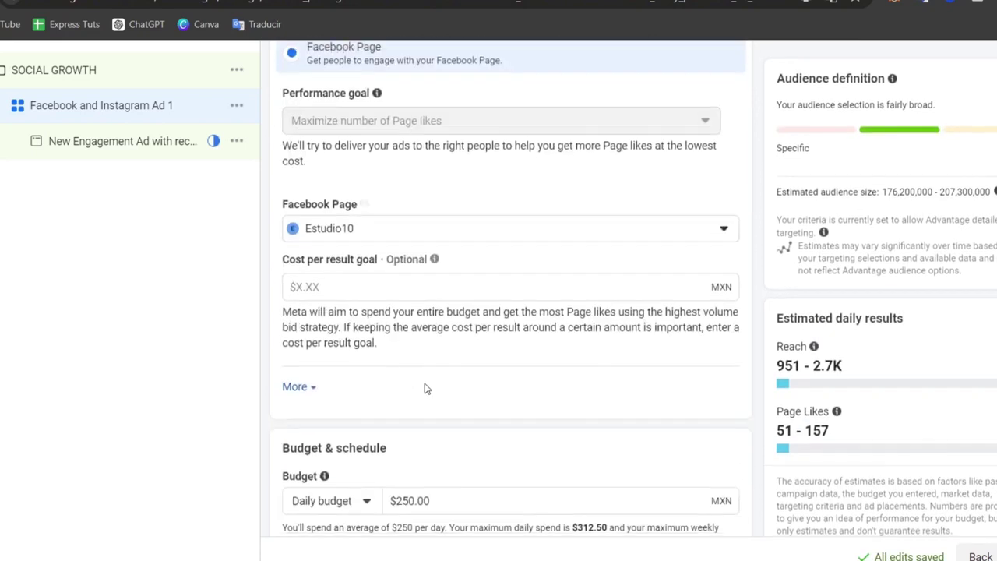
{"action": "left_click", "coordinate": [413, 233]}
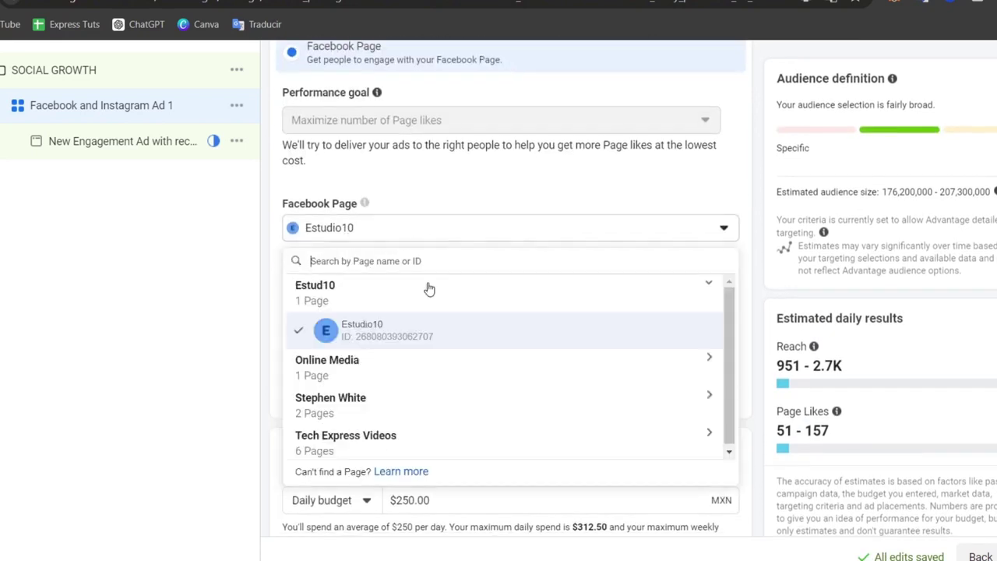
{"action": "left_click", "coordinate": [489, 227]}
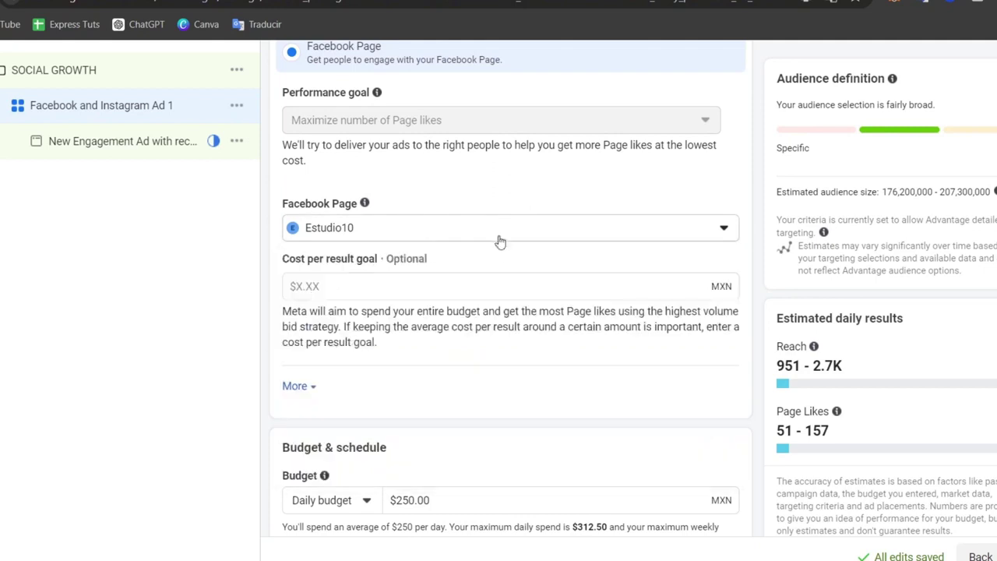
- Keep a daily budget and set the amount to $22.00
{"action": "scroll", "coordinate": [454, 363], "scroll_direction": "down", "scroll_amount": 1}
{"action": "scroll", "coordinate": [457, 368], "scroll_direction": "down", "scroll_amount": 1}
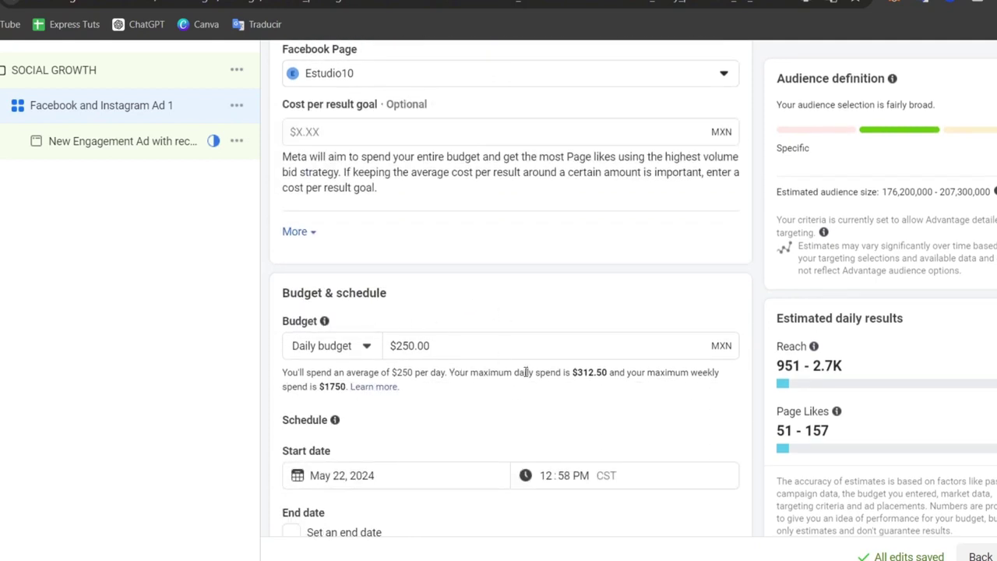
{"action": "left_click", "coordinate": [350, 343]}
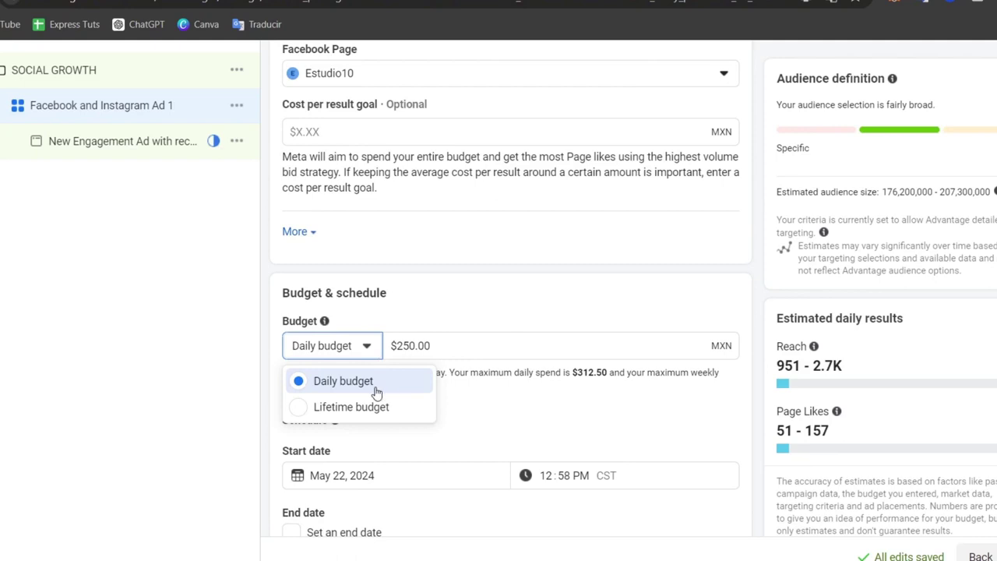
{"action": "left_click", "coordinate": [524, 288]}
{"action": "triple_click", "coordinate": [467, 348]}
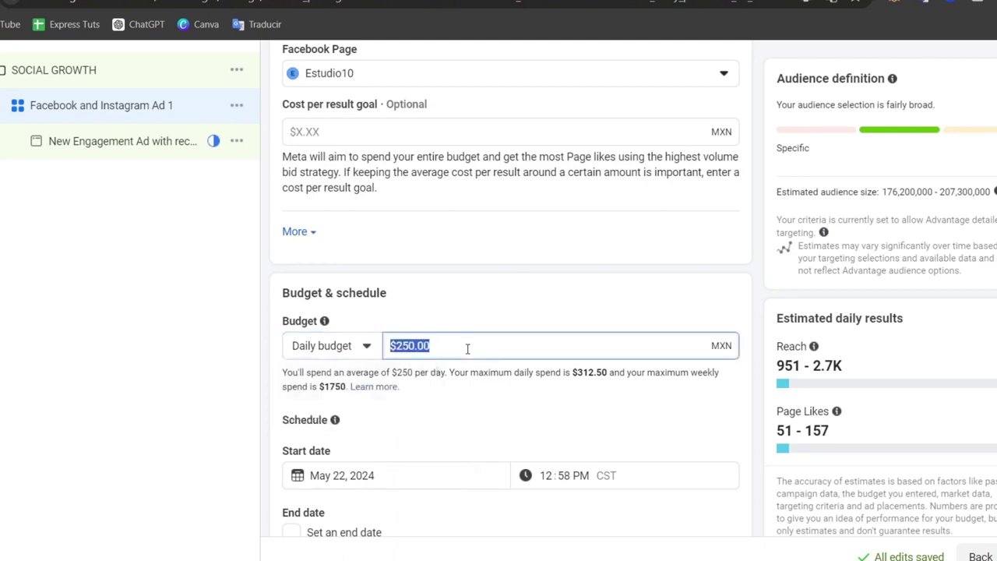
{"action": "type", "text": "250"}
{"action": "left_click", "coordinate": [498, 359]}
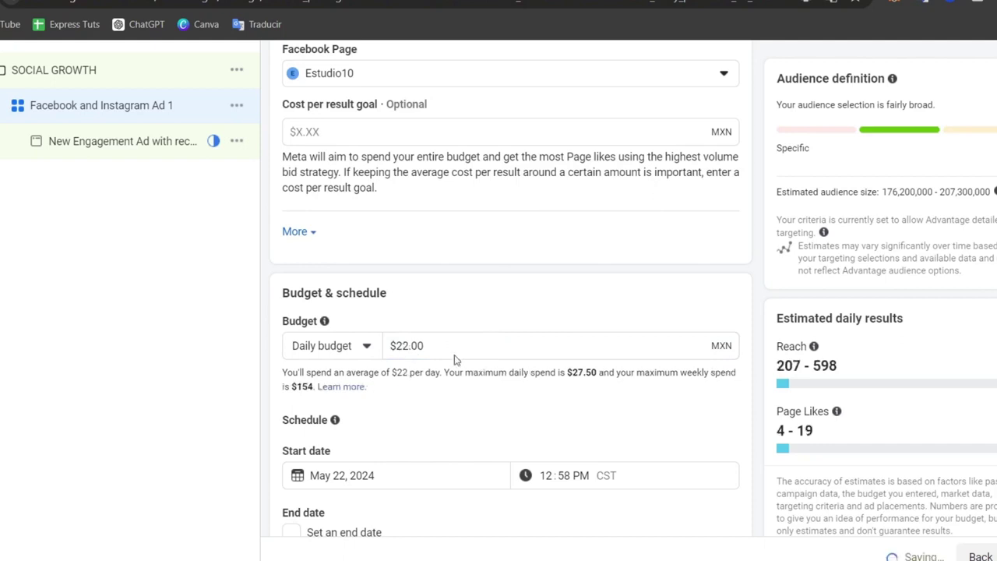
- Review the Reach and Page Likes estimates and expand the age, exclusion and language settings
{"action": "scroll", "coordinate": [514, 312], "scroll_direction": "down", "scroll_amount": 2}
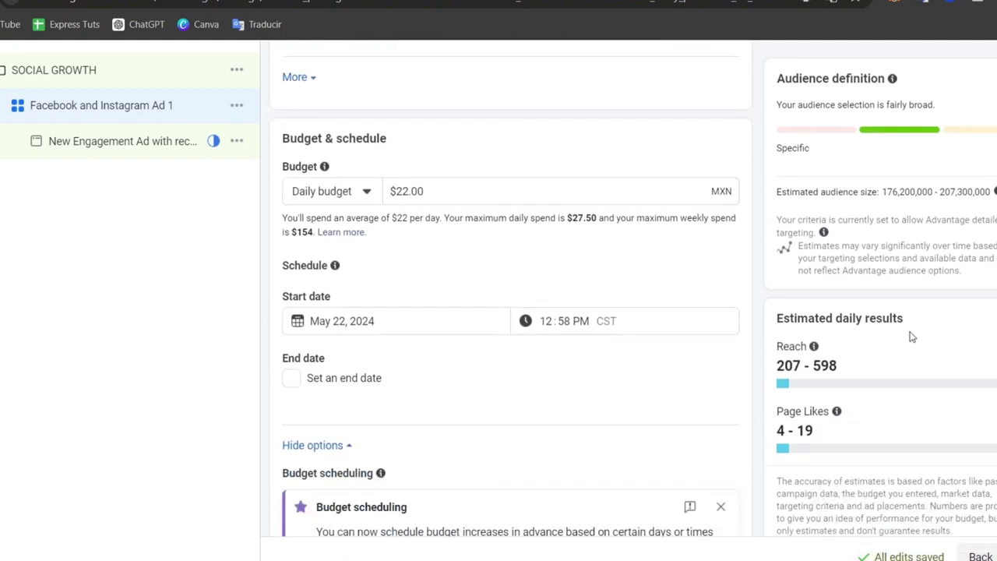
{"action": "left_click_drag", "start_coordinate": [784, 347], "coordinate": [807, 346]}
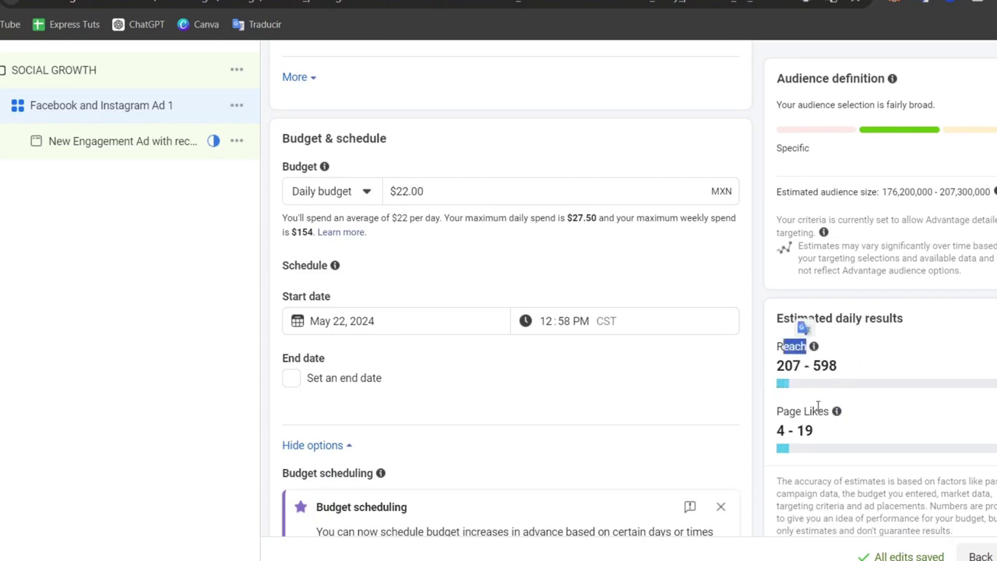
{"action": "left_click_drag", "start_coordinate": [778, 411], "coordinate": [833, 414]}
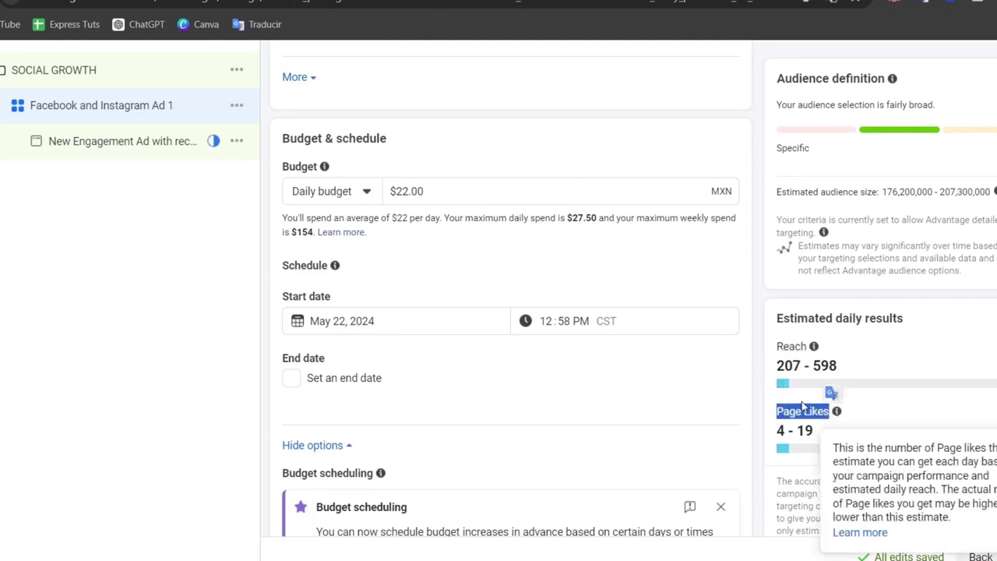
{"action": "scroll", "coordinate": [677, 419], "scroll_direction": "down", "scroll_amount": 10}
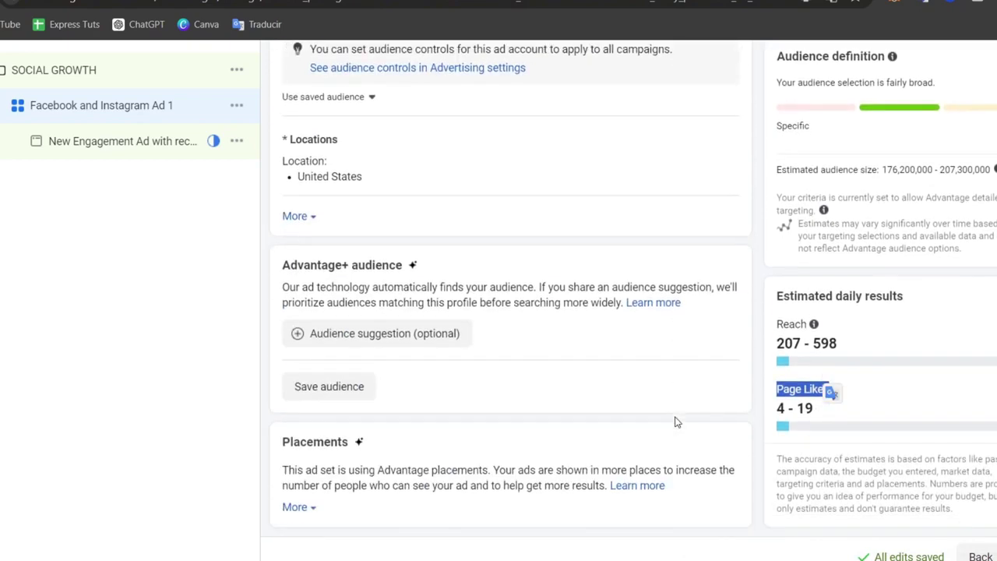
{"action": "left_click", "coordinate": [312, 217]}
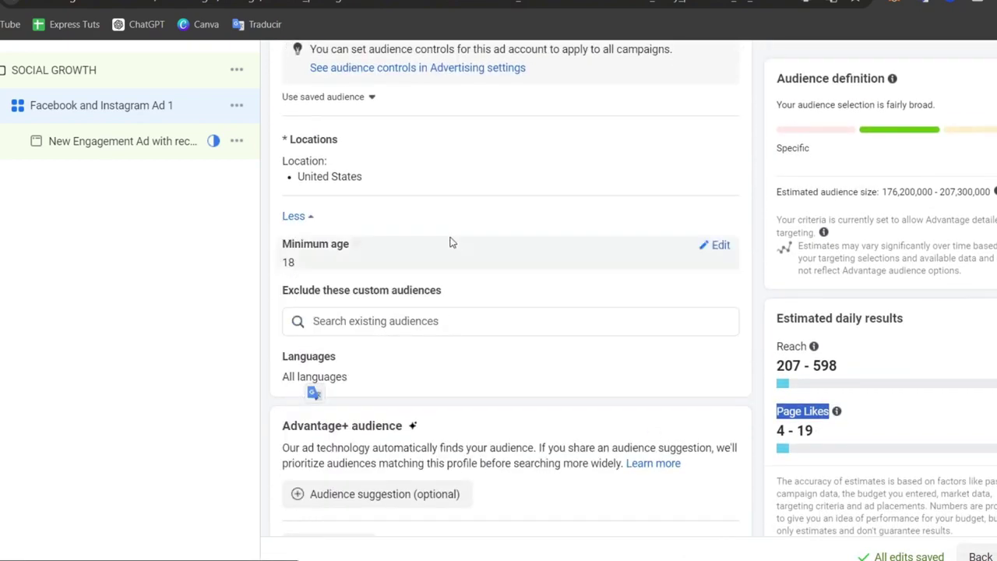
{"action": "scroll", "coordinate": [452, 241], "scroll_direction": "up", "scroll_amount": 1}
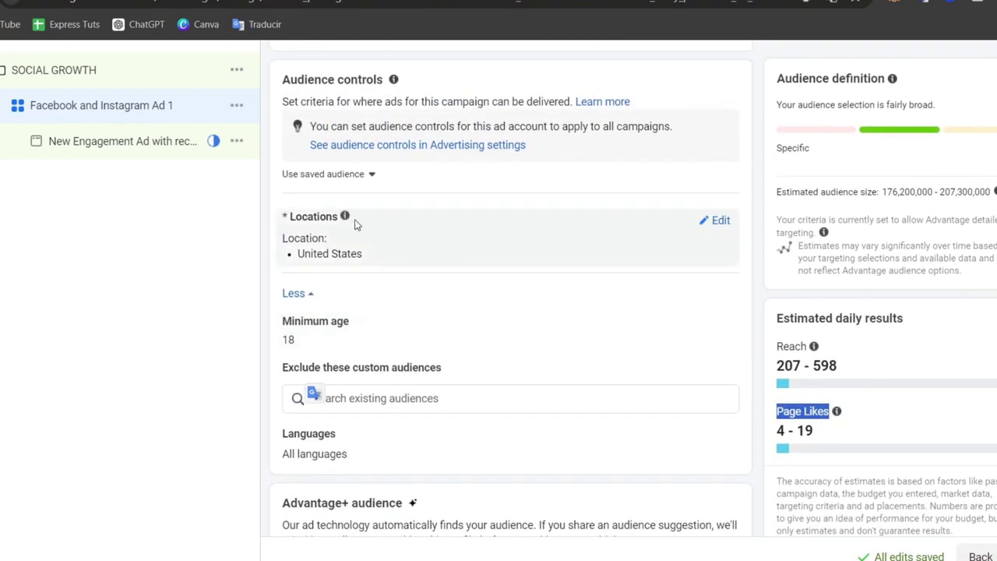
- Add Mexico (Country/Region) to the ad set's locations alongside the United States
{"action": "left_click", "coordinate": [717, 223]}
{"action": "left_click", "coordinate": [454, 333]}
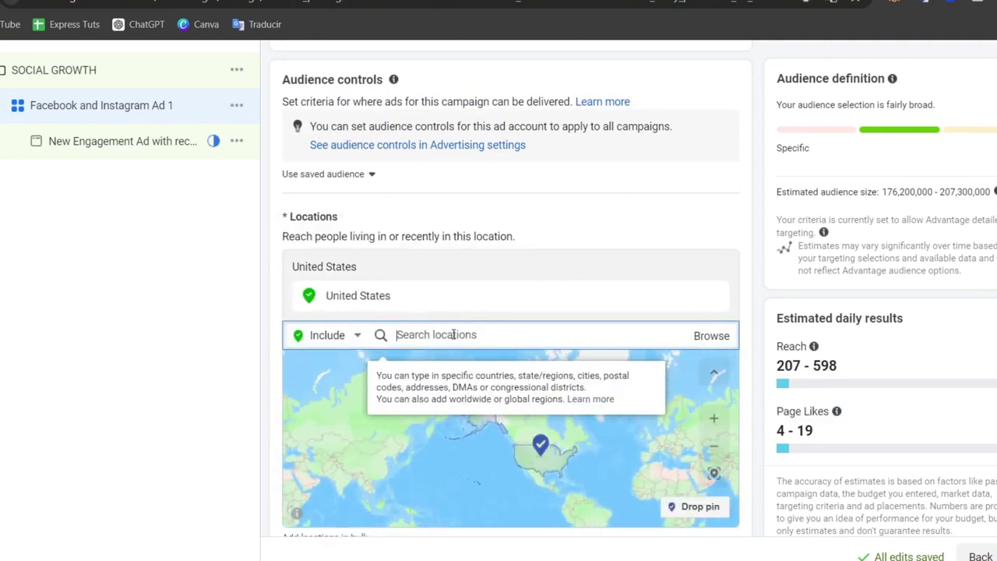
{"action": "type", "text": "mexic"}
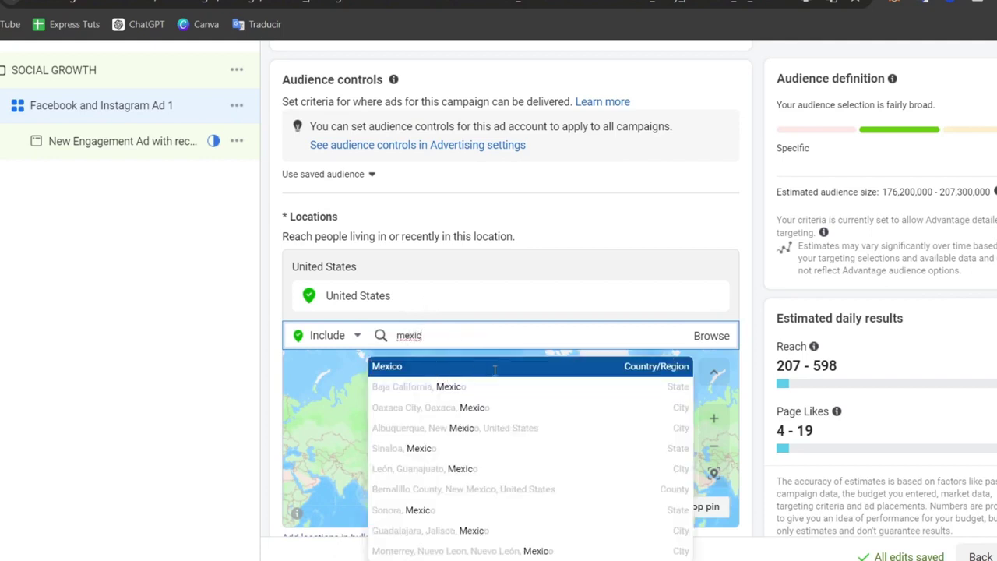
{"action": "left_click", "coordinate": [495, 370]}
{"action": "scroll", "coordinate": [625, 366], "scroll_direction": "down", "scroll_amount": 3}
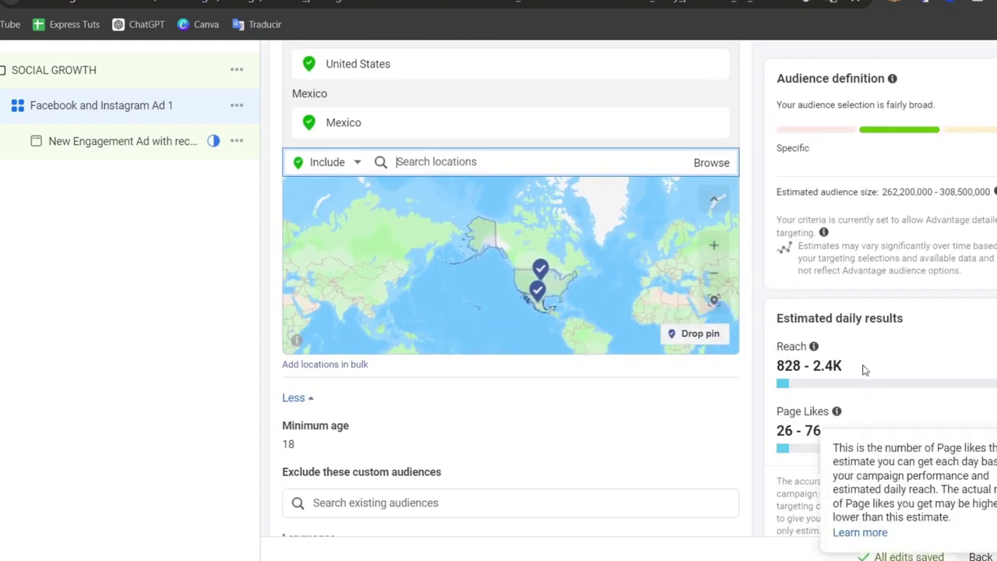
{"action": "mouse_move", "coordinate": [796, 369]}
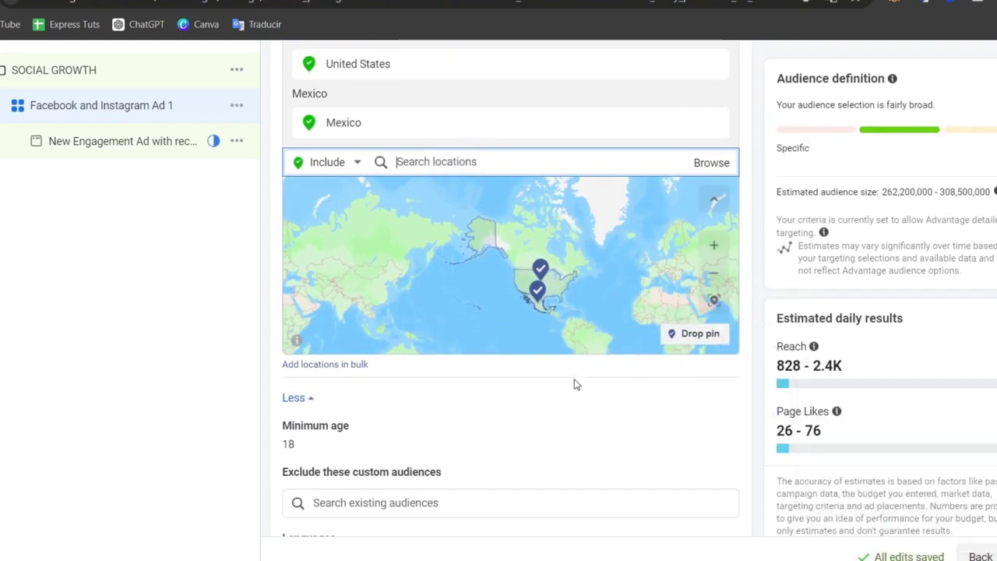
{"action": "scroll", "coordinate": [574, 384], "scroll_direction": "down", "scroll_amount": 4}
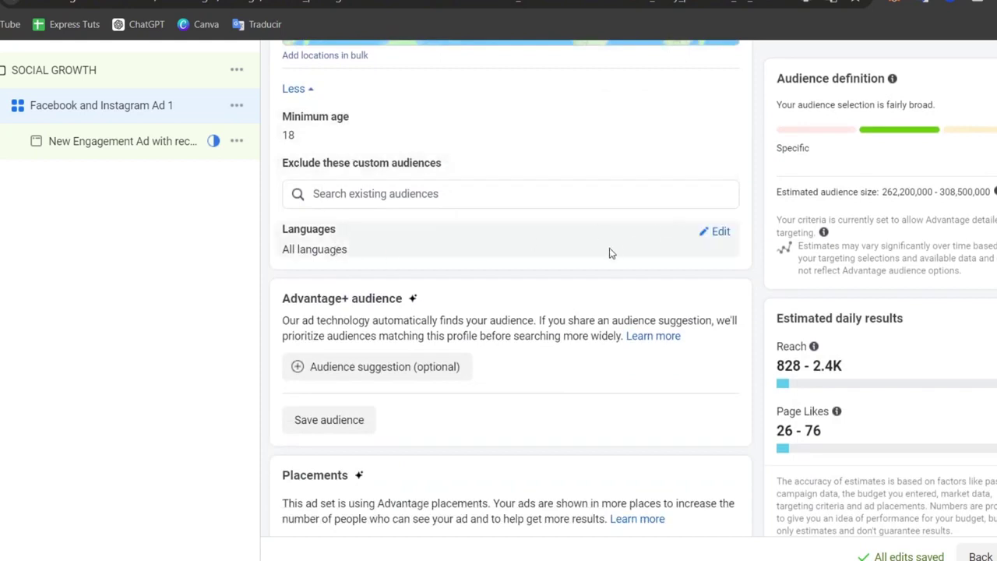
{"action": "scroll", "coordinate": [538, 347], "scroll_direction": "down", "scroll_amount": 1}
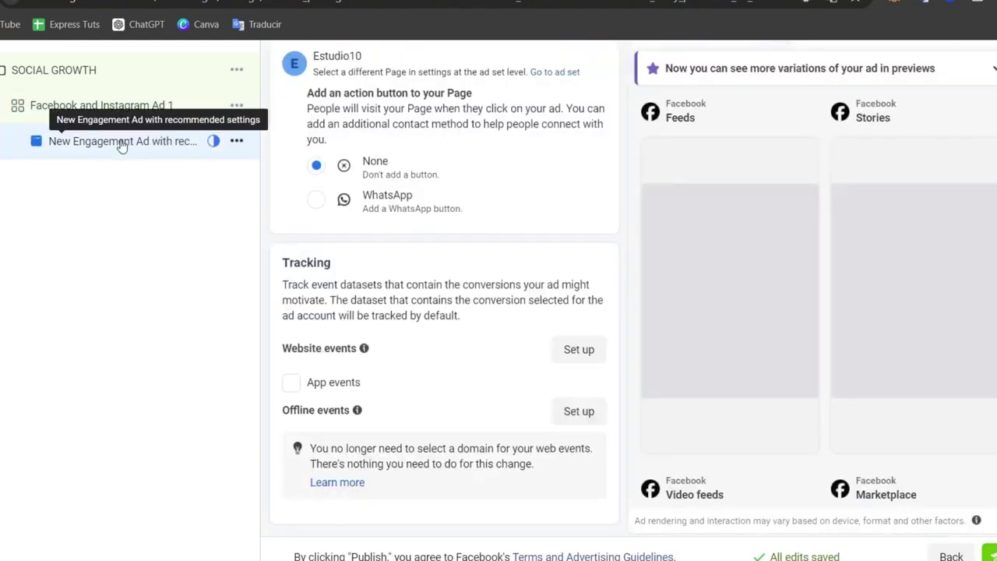
- Rename the ad to 'post 1'
{"action": "scroll", "coordinate": [613, 308], "scroll_direction": "up", "scroll_amount": 10}
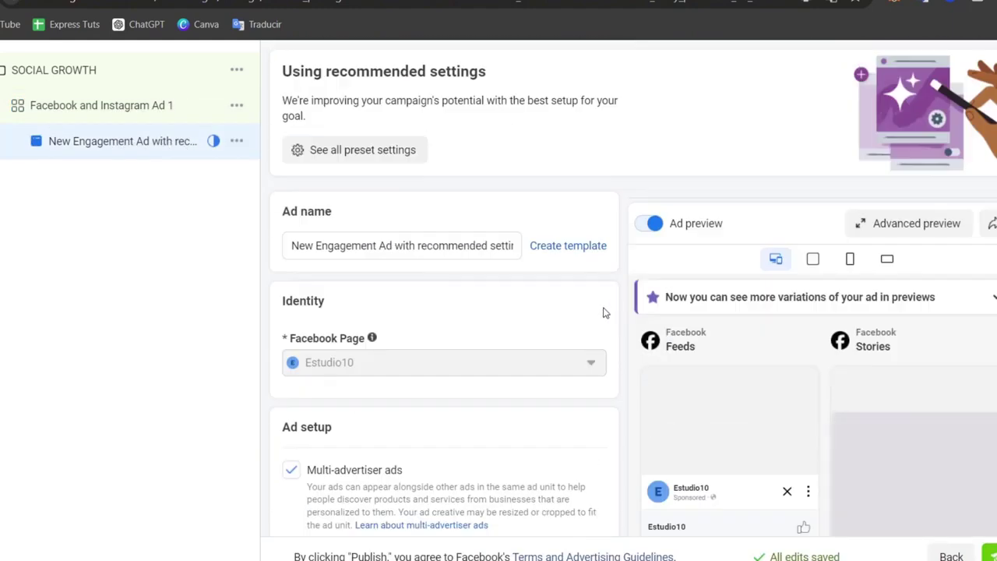
{"action": "triple_click", "coordinate": [433, 245]}
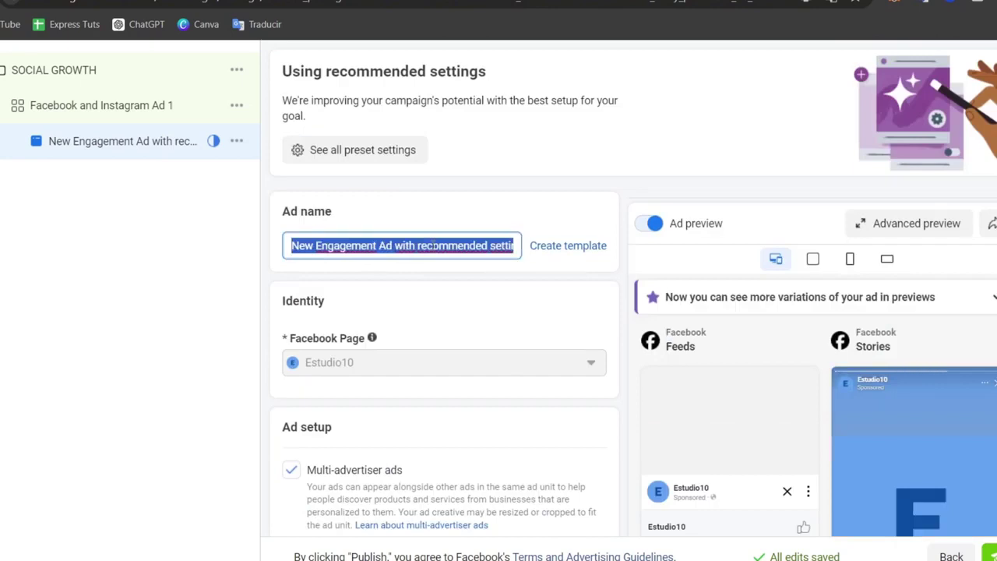
{"action": "type", "text": "post 1"}
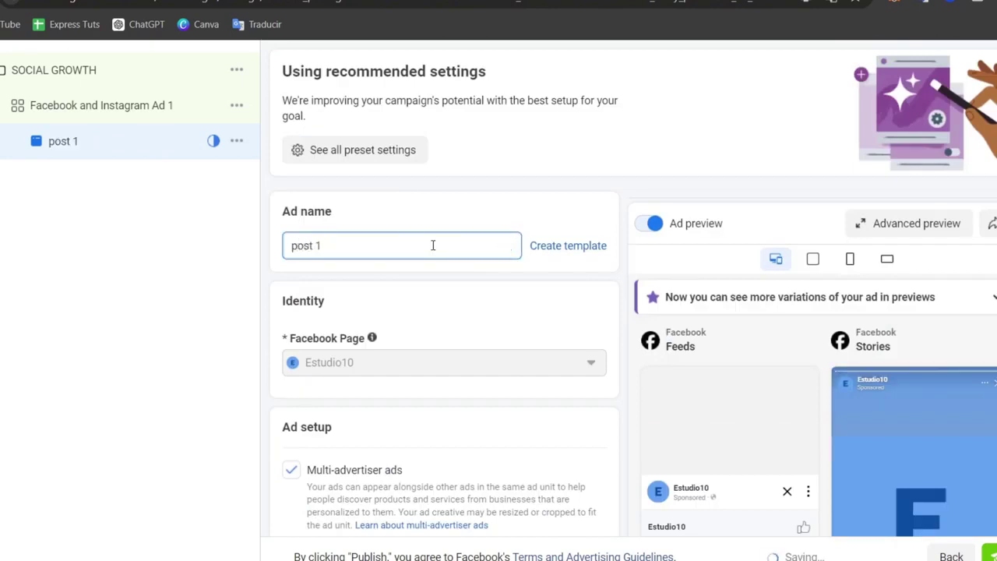
- Open the Add media dropdown under Ad creative
{"action": "scroll", "coordinate": [434, 261], "scroll_direction": "down", "scroll_amount": 1}
{"action": "scroll", "coordinate": [349, 283], "scroll_direction": "down", "scroll_amount": 3}
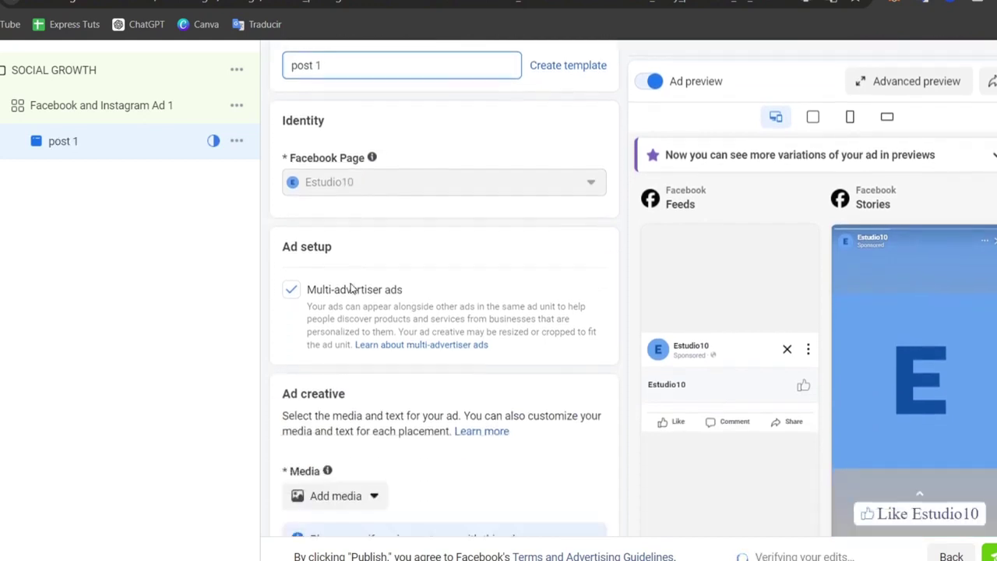
{"action": "left_click", "coordinate": [351, 368]}
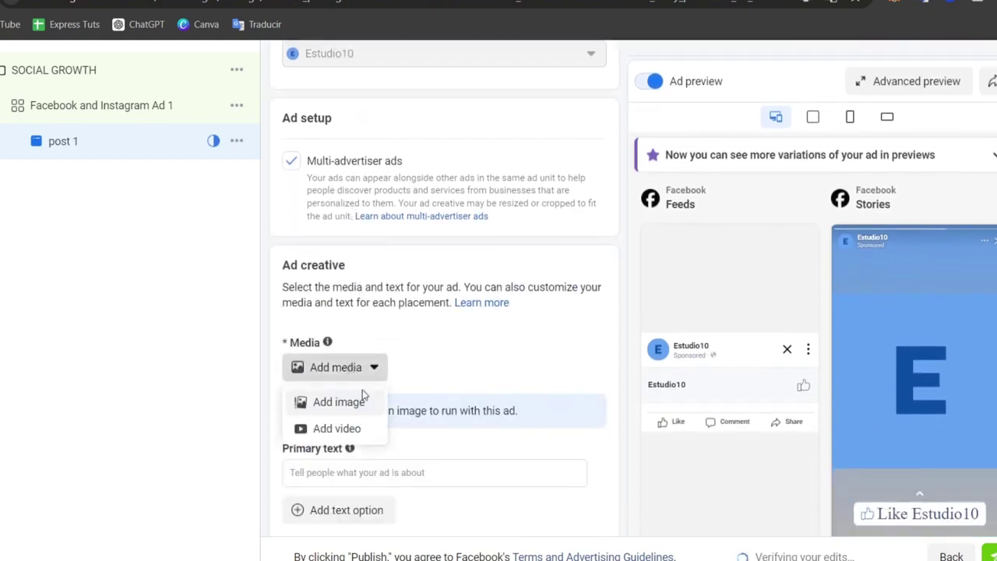
- Upload 'Tips to Learn New Language Ebook Cover.jpg' and use it as the ad's image
{"action": "left_click", "coordinate": [338, 401]}
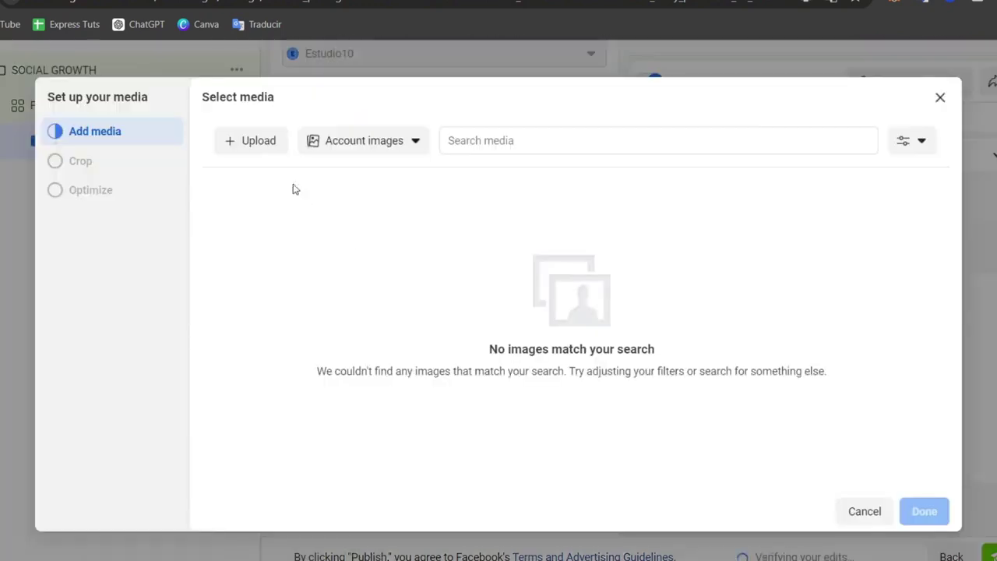
{"action": "left_click", "coordinate": [248, 145]}
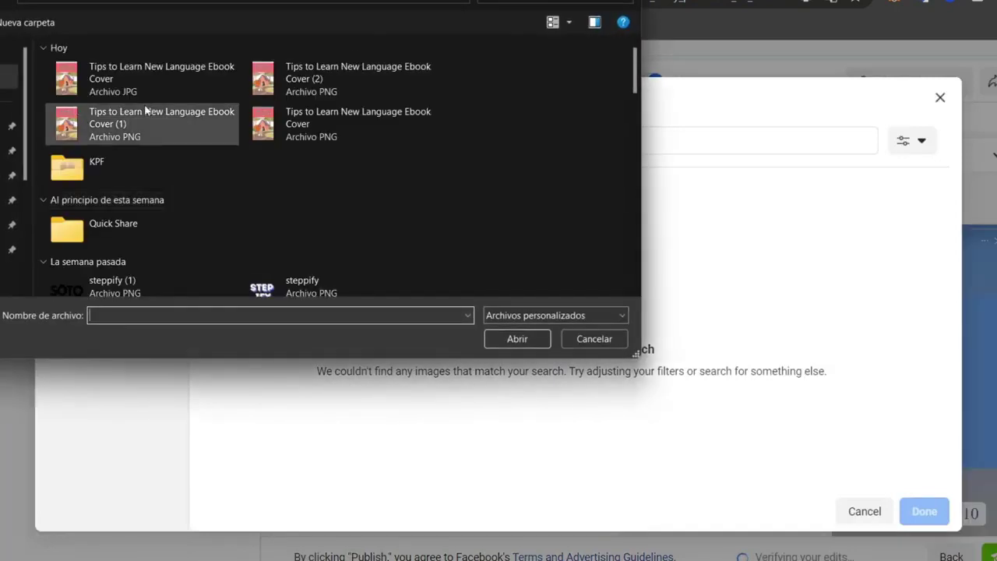
{"action": "left_click", "coordinate": [152, 82]}
{"action": "left_click", "coordinate": [493, 335]}
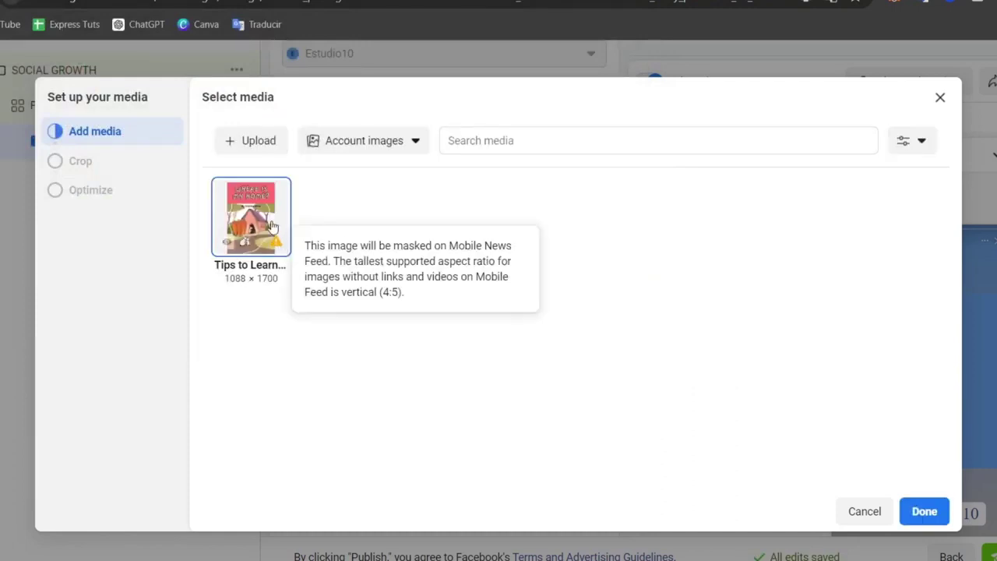
{"action": "left_click", "coordinate": [907, 508]}
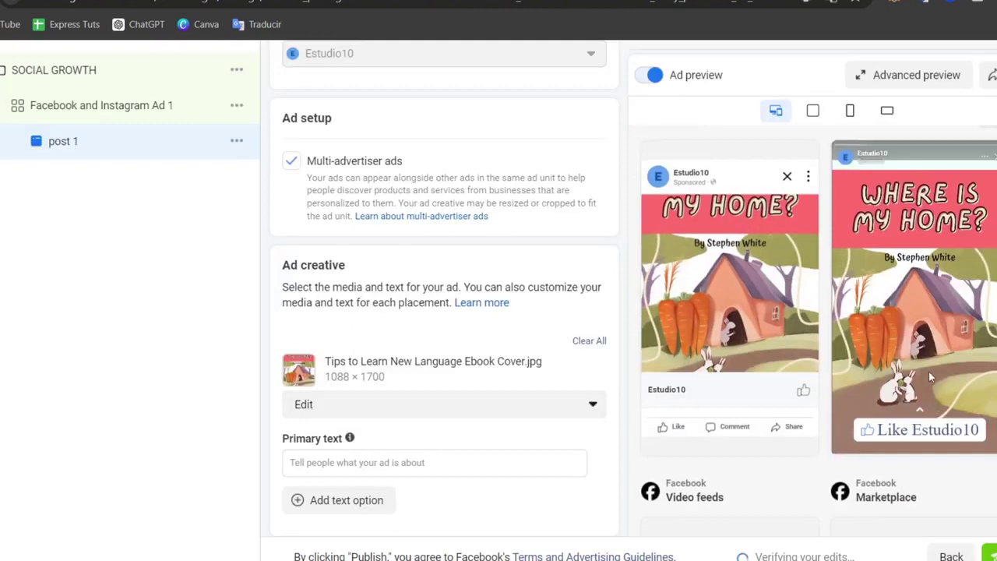
- Enter 'Check out my new ebook' as the ad's primary text
{"action": "scroll", "coordinate": [717, 410], "scroll_direction": "down", "scroll_amount": 1}
{"action": "scroll", "coordinate": [540, 425], "scroll_direction": "down", "scroll_amount": 2}
{"action": "left_click", "coordinate": [416, 309]}
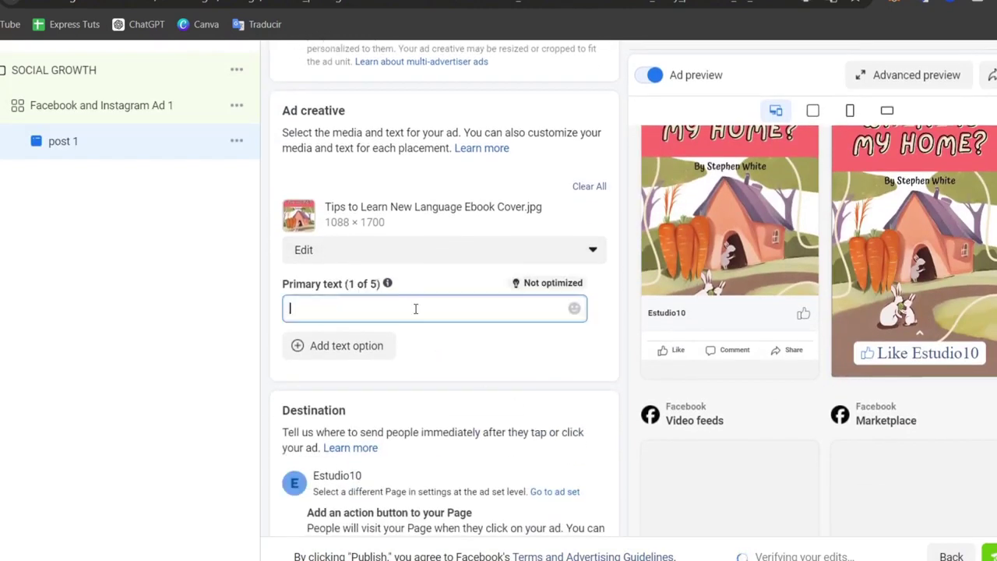
{"action": "type", "text": "C"}
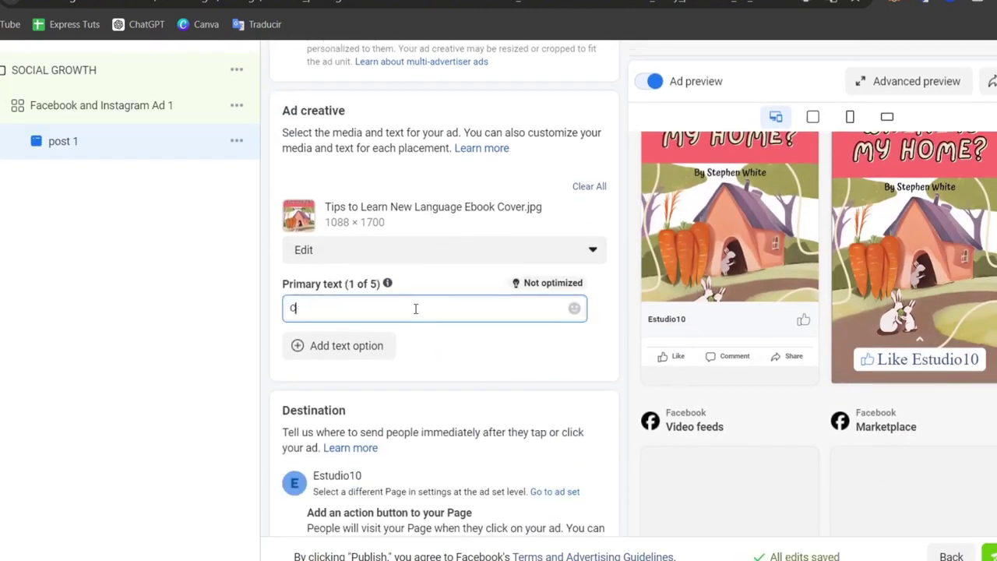
{"action": "type", "text": "heck out my new ebook"}
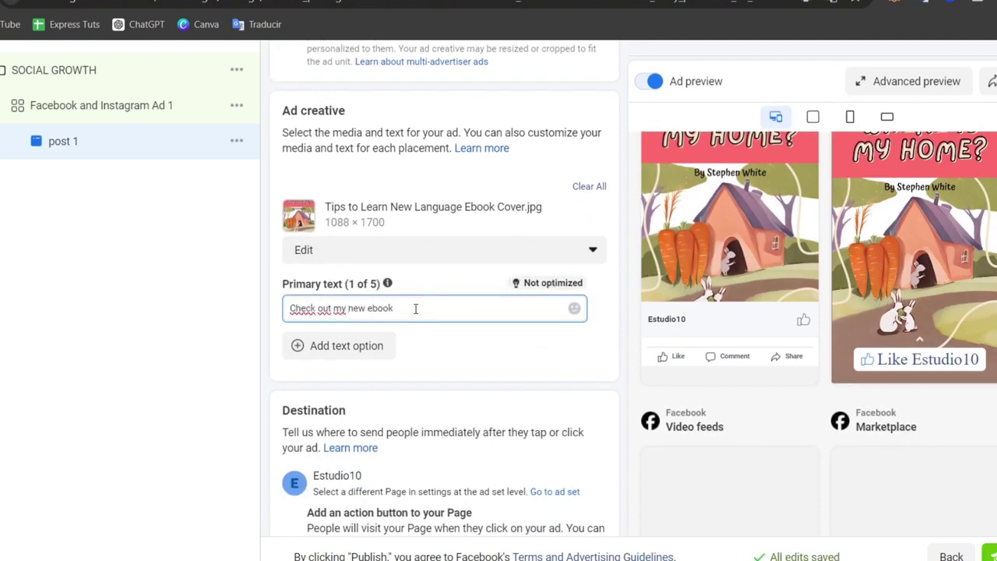
- Include all AI text variations and review the rest of the ad form
{"action": "scroll", "coordinate": [490, 343], "scroll_direction": "down", "scroll_amount": 2}
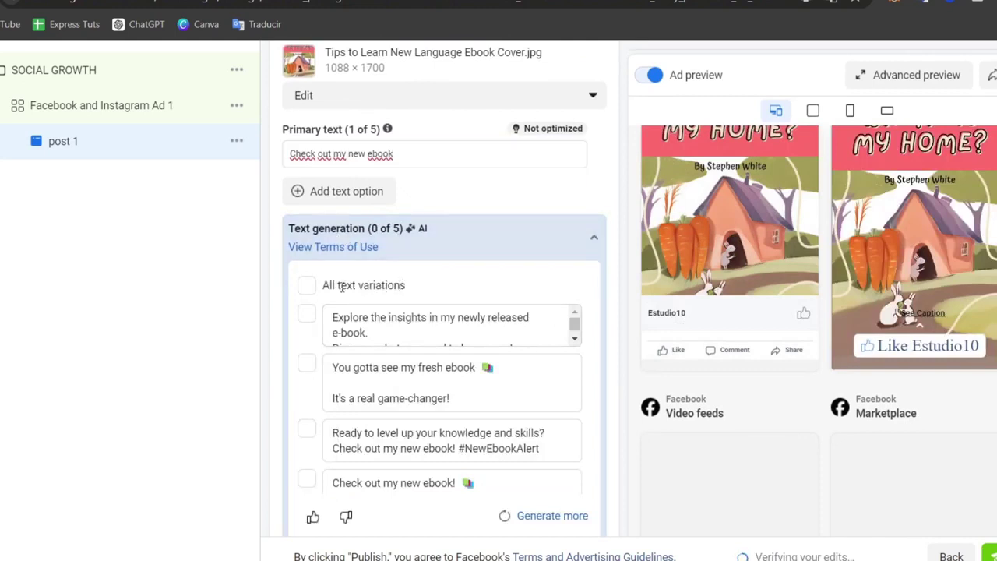
{"action": "left_click", "coordinate": [307, 284]}
{"action": "scroll", "coordinate": [468, 362], "scroll_direction": "down", "scroll_amount": 4}
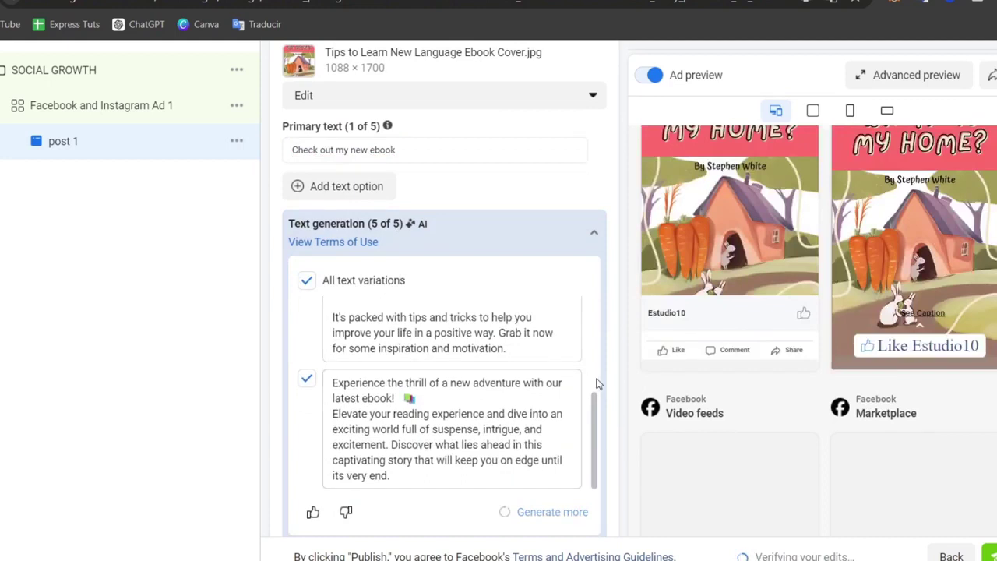
{"action": "scroll", "coordinate": [596, 383], "scroll_direction": "down", "scroll_amount": 6}
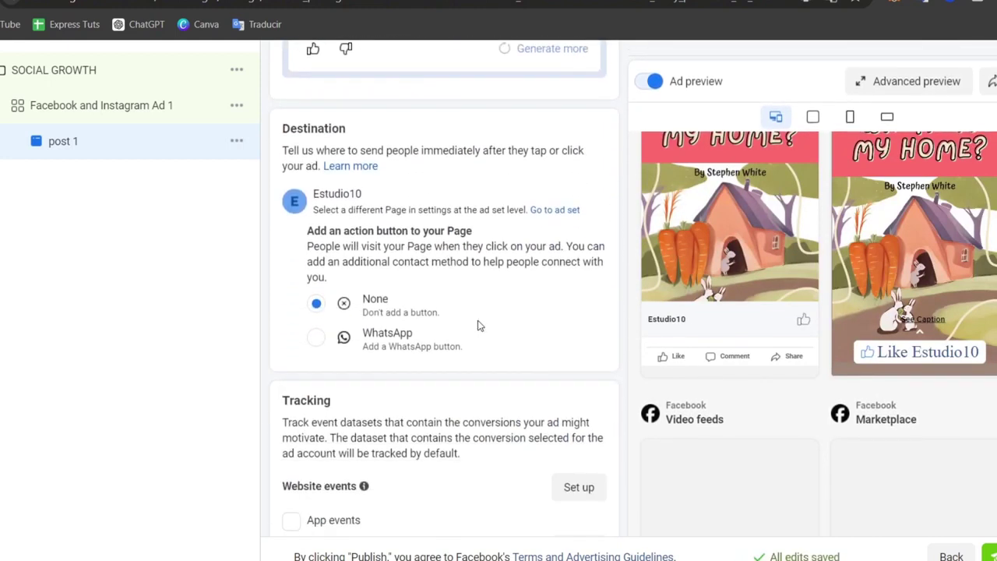
{"action": "scroll", "coordinate": [479, 327], "scroll_direction": "down", "scroll_amount": 2}
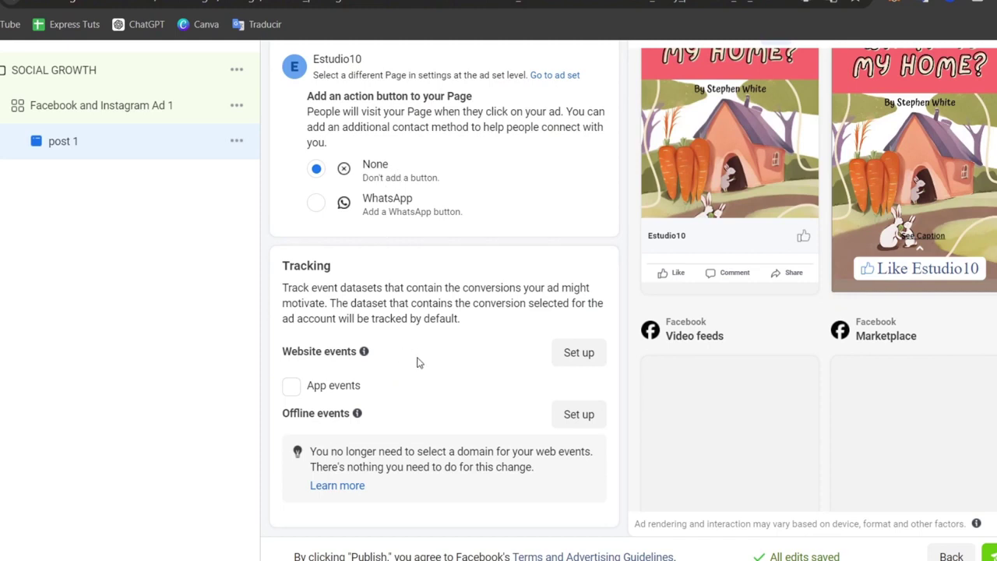
{"action": "scroll", "coordinate": [867, 440], "scroll_direction": "down", "scroll_amount": 4}
{"action": "scroll", "coordinate": [867, 441], "scroll_direction": "up", "scroll_amount": 6}
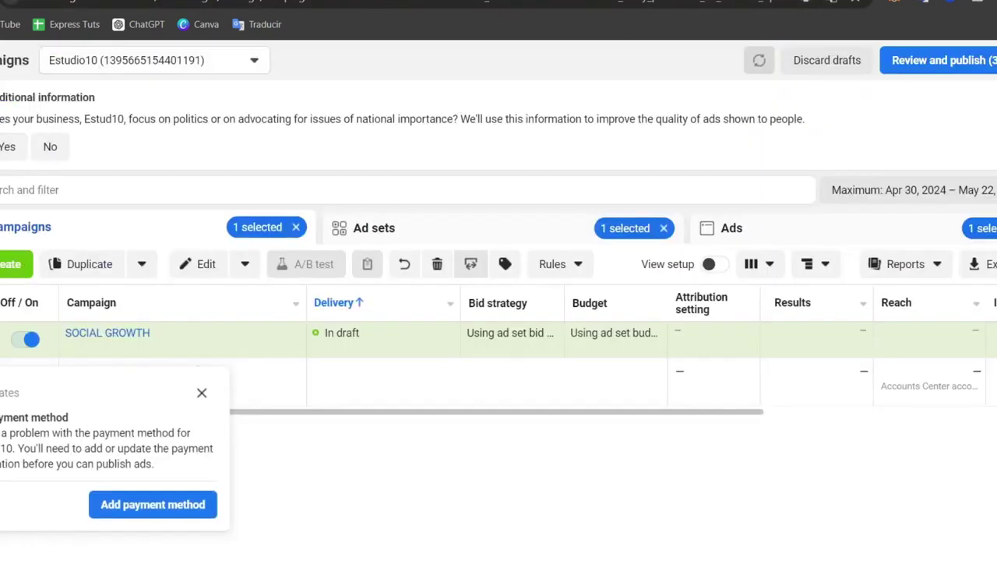
- Dismiss the payment-method notice and scroll across the campaigns table
{"action": "left_click", "coordinate": [203, 392]}
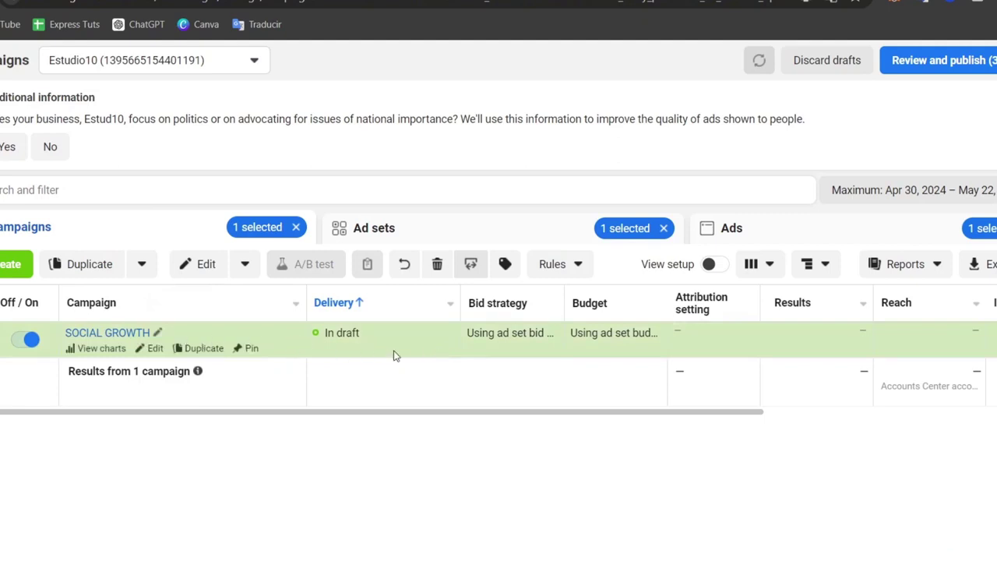
{"action": "left_click_drag", "start_coordinate": [494, 412], "coordinate": [532, 429]}
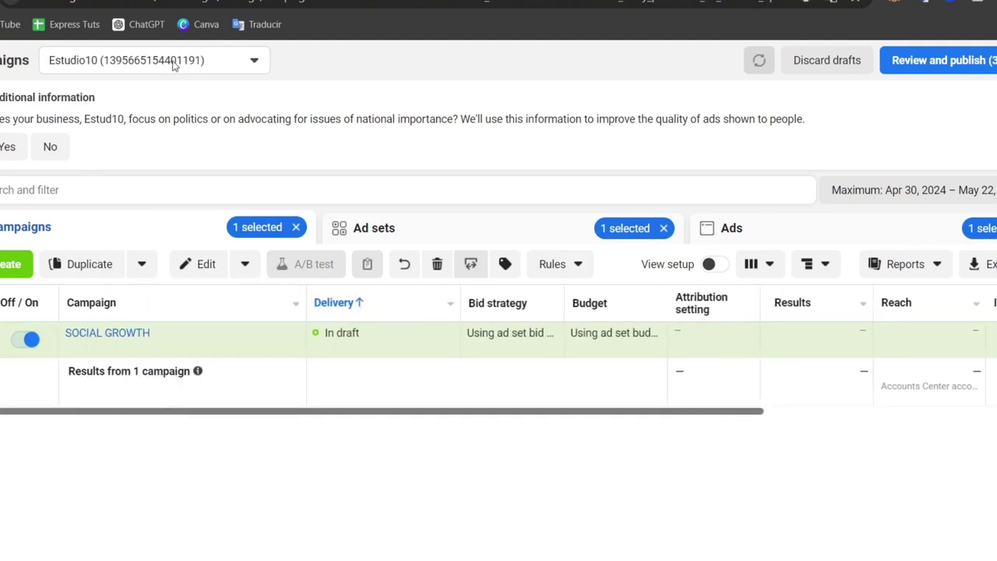
{"action": "left_click_drag", "start_coordinate": [192, 418], "coordinate": [234, 423]}
- Show the Ads list, where post 1 appears as a draft under its ad set
{"action": "left_click", "coordinate": [491, 230]}
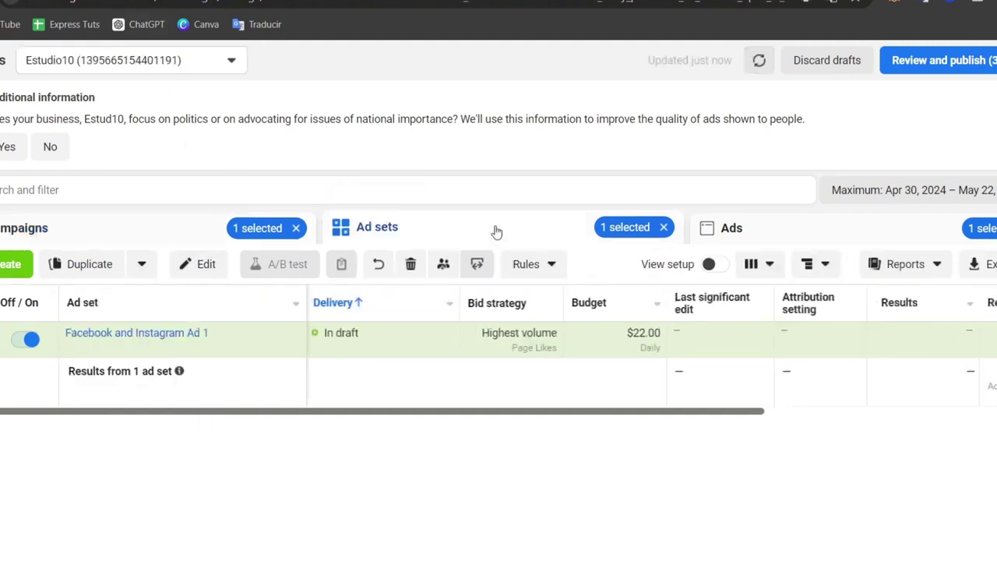
{"action": "left_click", "coordinate": [757, 232]}
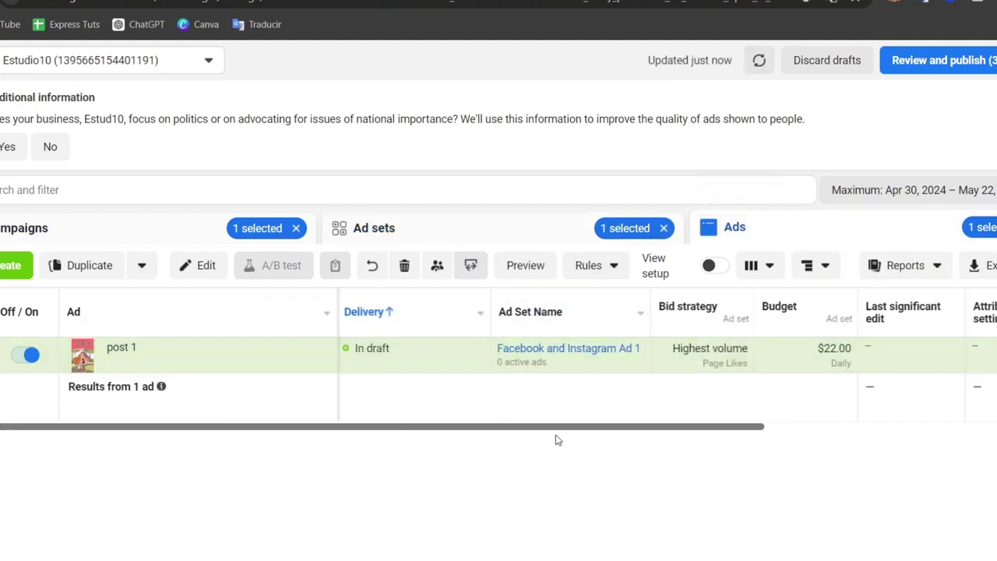
{"action": "left_click_drag", "start_coordinate": [573, 430], "coordinate": [849, 432]}
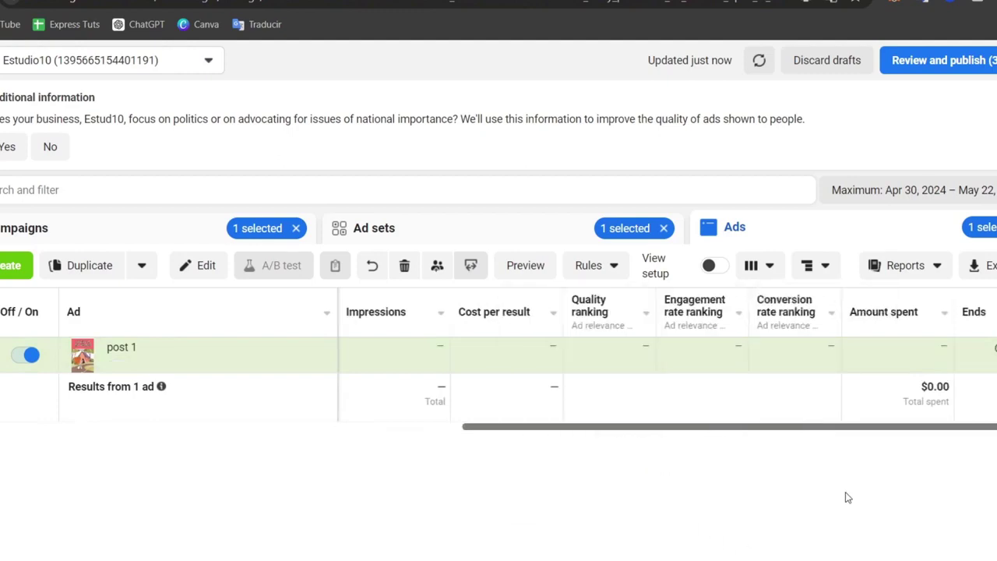
{"action": "left_click_drag", "start_coordinate": [776, 436], "coordinate": [179, 440]}
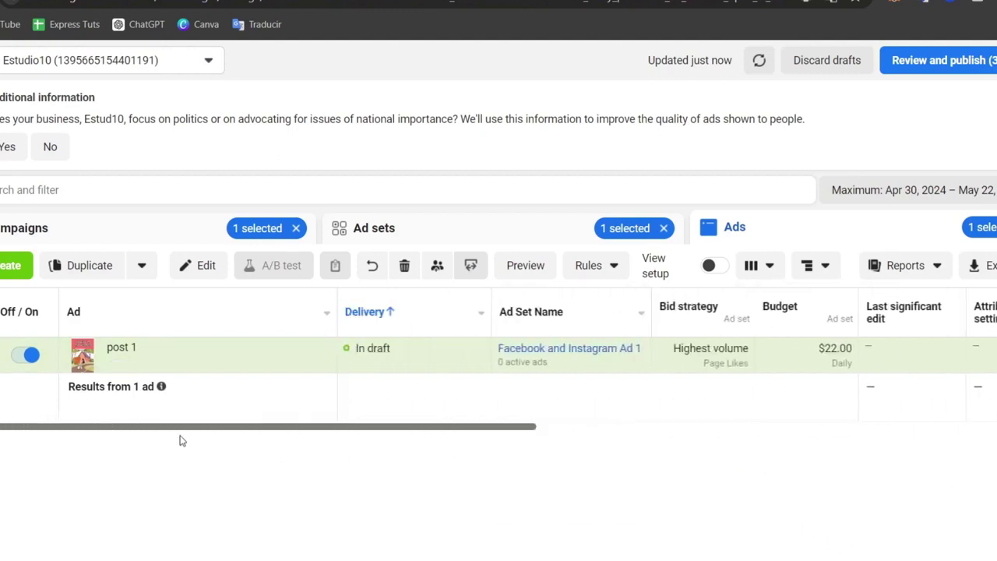